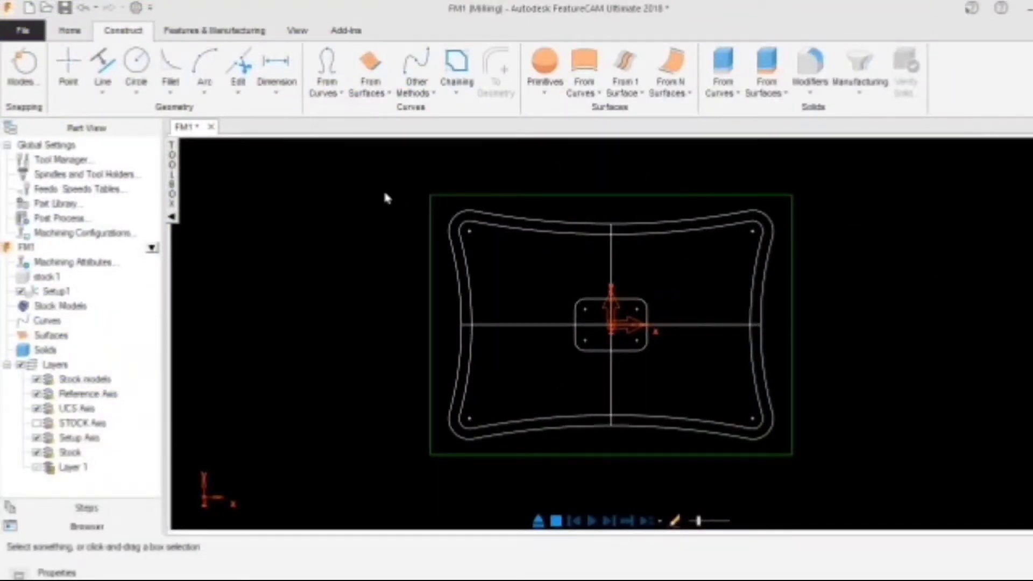
- Start a new Face feature from dimensions, located at a 0.0 offset from the setup Z
{"action": "left_click", "coordinate": [74, 36]}
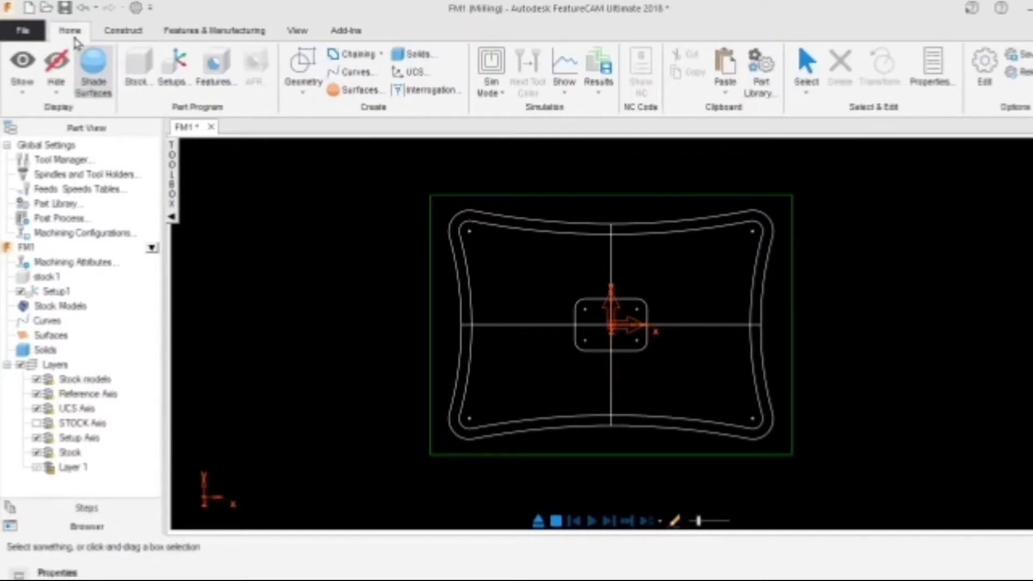
{"action": "left_click", "coordinate": [214, 83]}
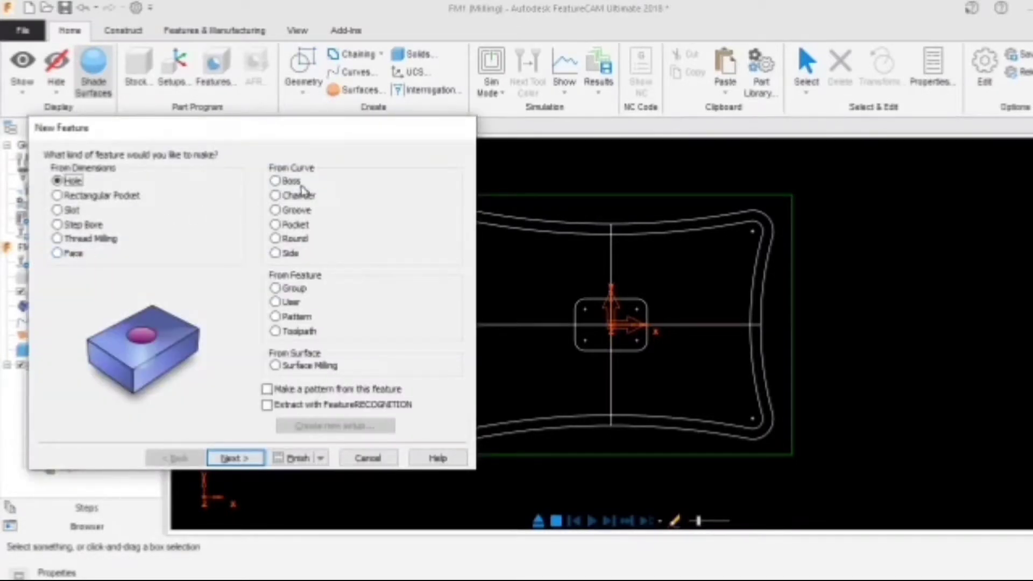
{"action": "left_click", "coordinate": [73, 254]}
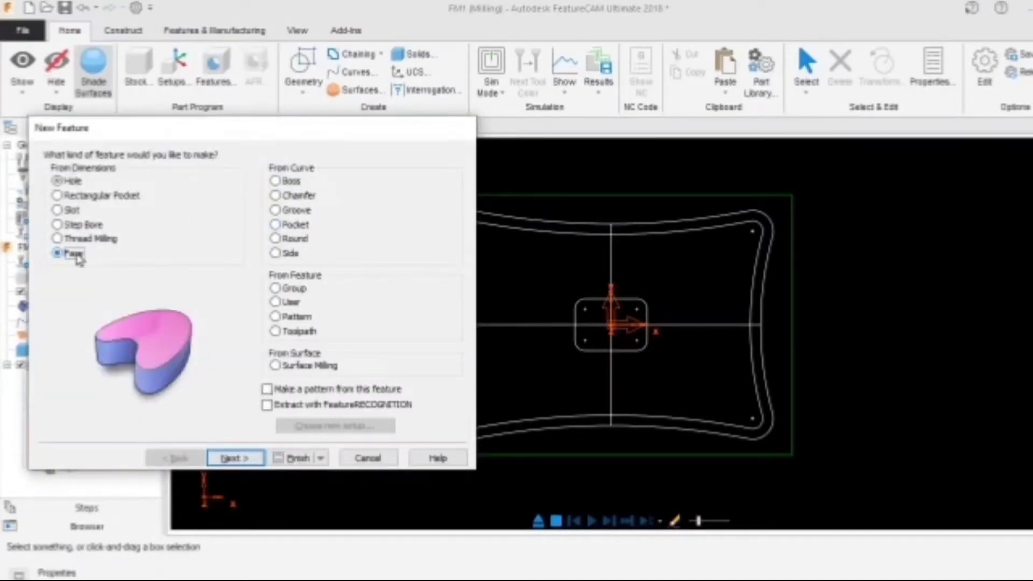
{"action": "left_click", "coordinate": [231, 458]}
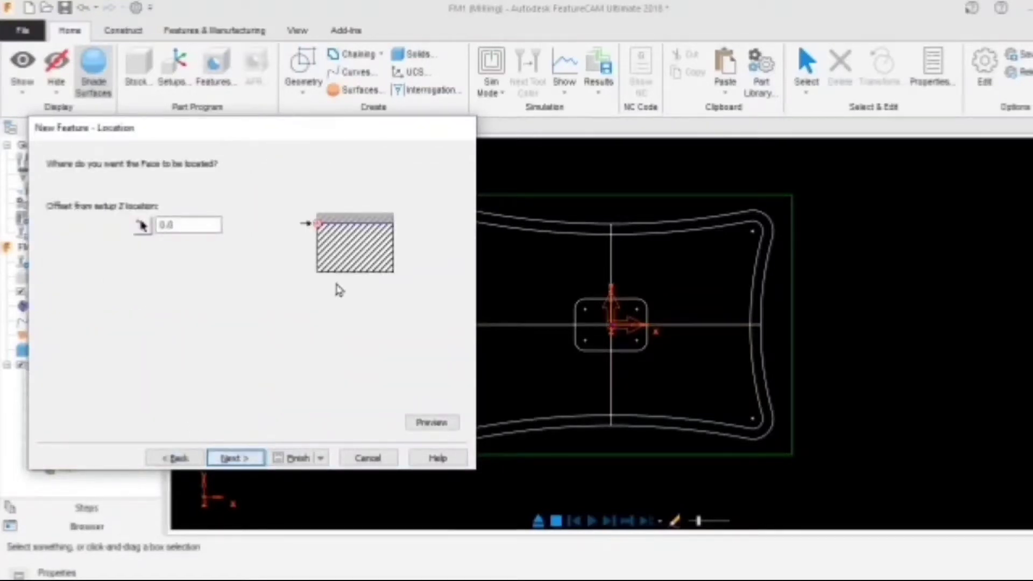
{"action": "left_click", "coordinate": [247, 459]}
- Create the face with 0.5 thickness, using only a finish pass with climb milling and the default 32 mm face mill
{"action": "scroll", "coordinate": [663, 366], "scroll_direction": "up", "scroll_amount": 2}
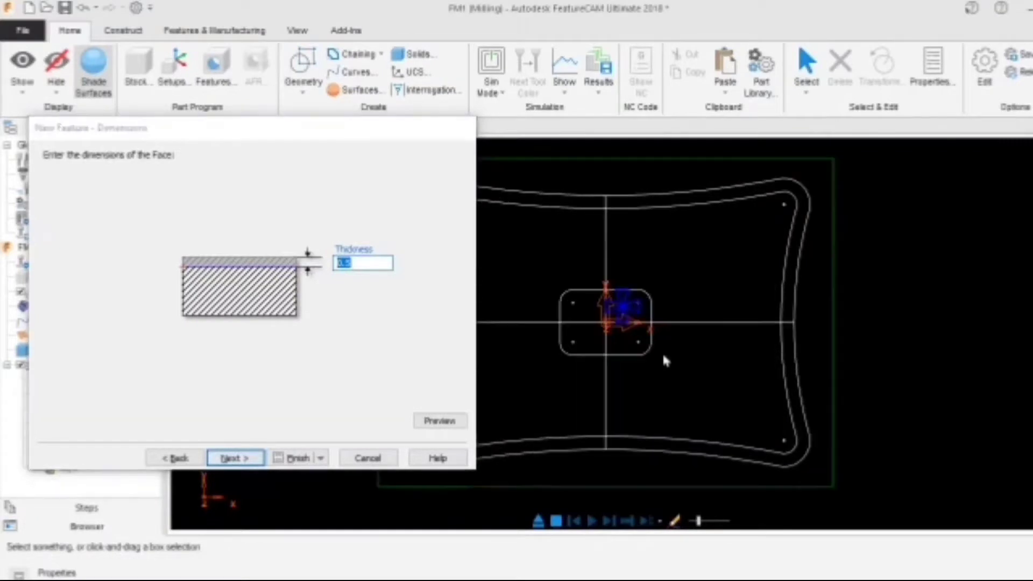
{"action": "mouse_move", "coordinate": [664, 355]}
{"action": "middle_mouse_down"}
{"action": "mouse_move", "coordinate": [831, 336]}
{"action": "mouse_move", "coordinate": [814, 367]}
{"action": "middle_mouse_up"}
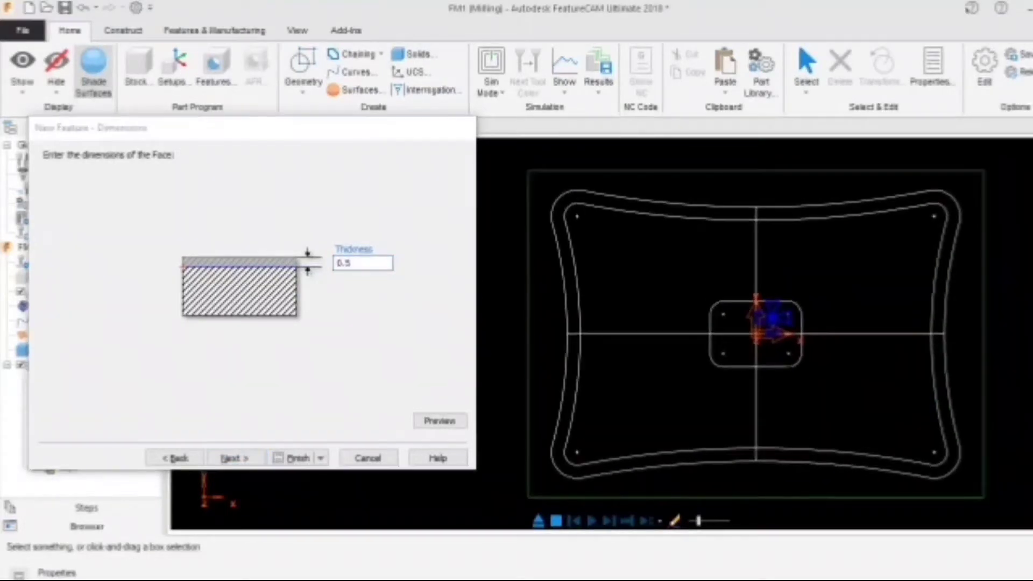
{"action": "left_click", "coordinate": [234, 462]}
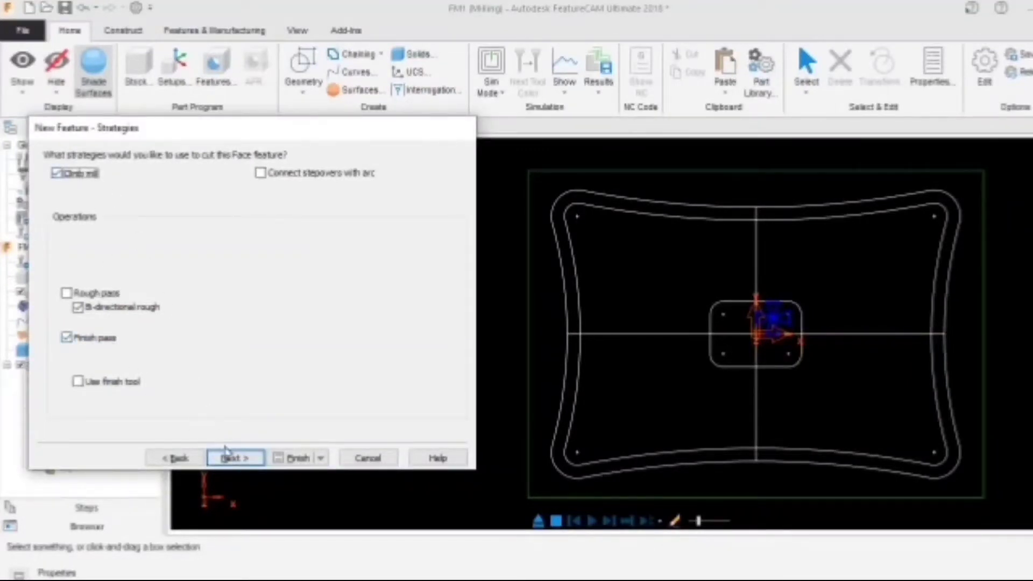
{"action": "left_click", "coordinate": [232, 457]}
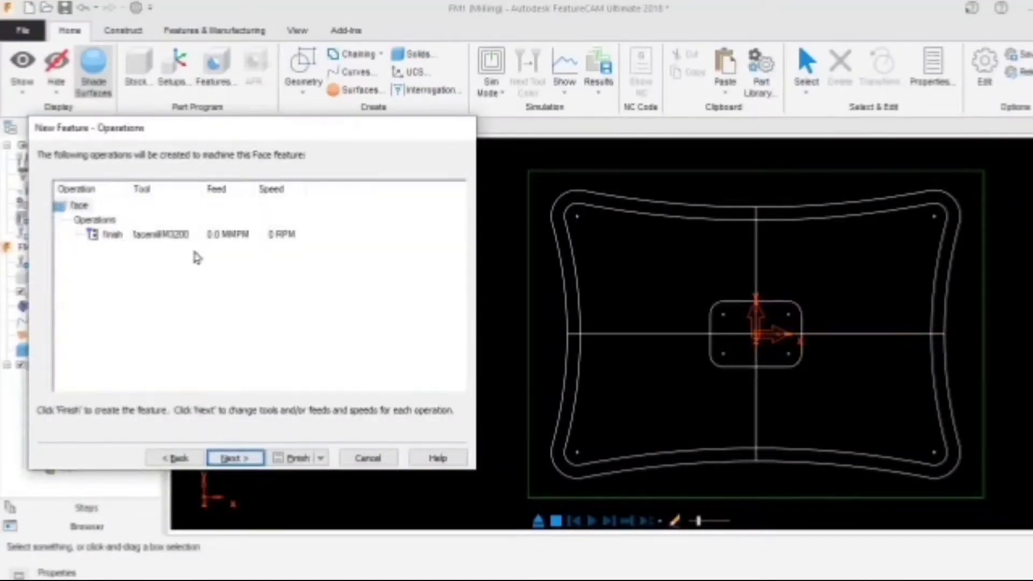
{"action": "left_click", "coordinate": [236, 459]}
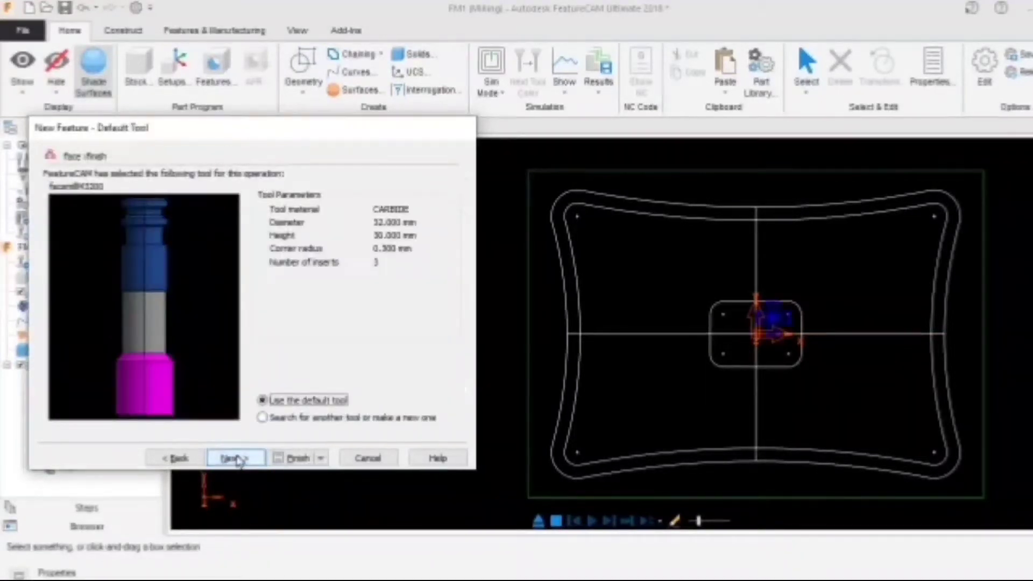
{"action": "left_click", "coordinate": [297, 460]}
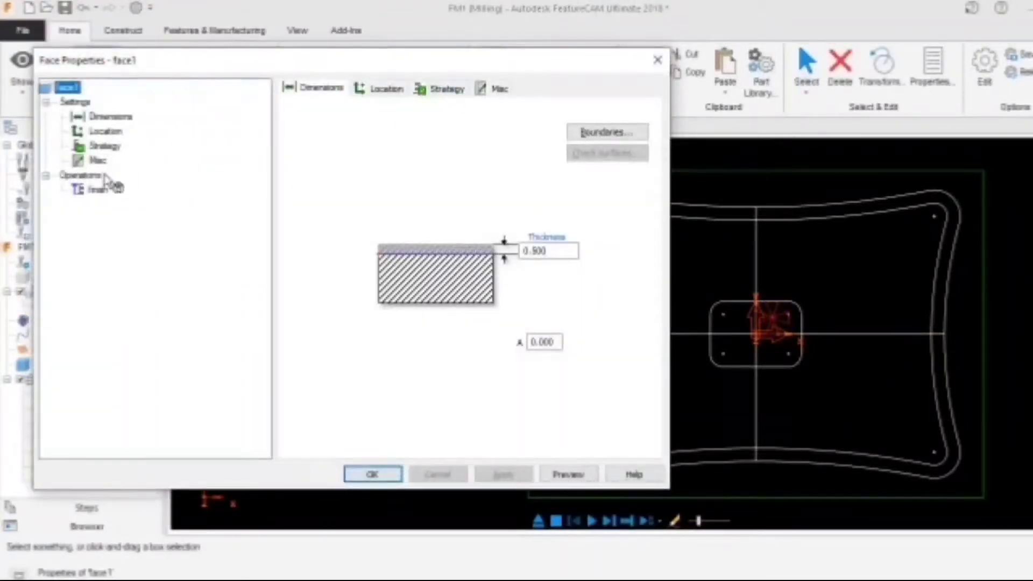
- For the face's finish operation, choose the 50 mm facemillM5000, override the speed to 950 RPM and the feed to 350 MMPM, and apply
{"action": "left_click", "coordinate": [99, 191]}
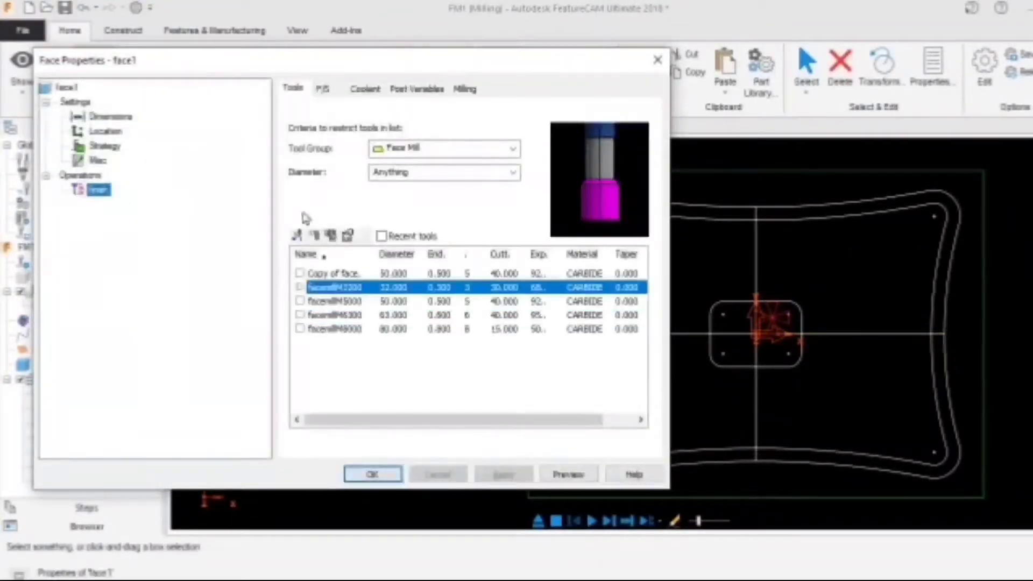
{"action": "left_click", "coordinate": [300, 302]}
{"action": "left_click", "coordinate": [326, 88]}
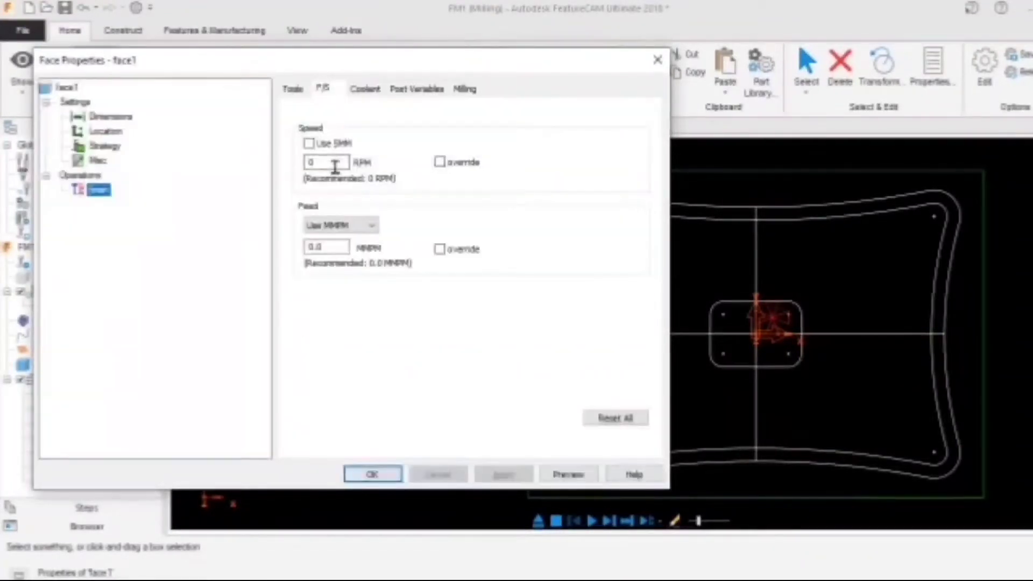
{"action": "type", "text": "95"}
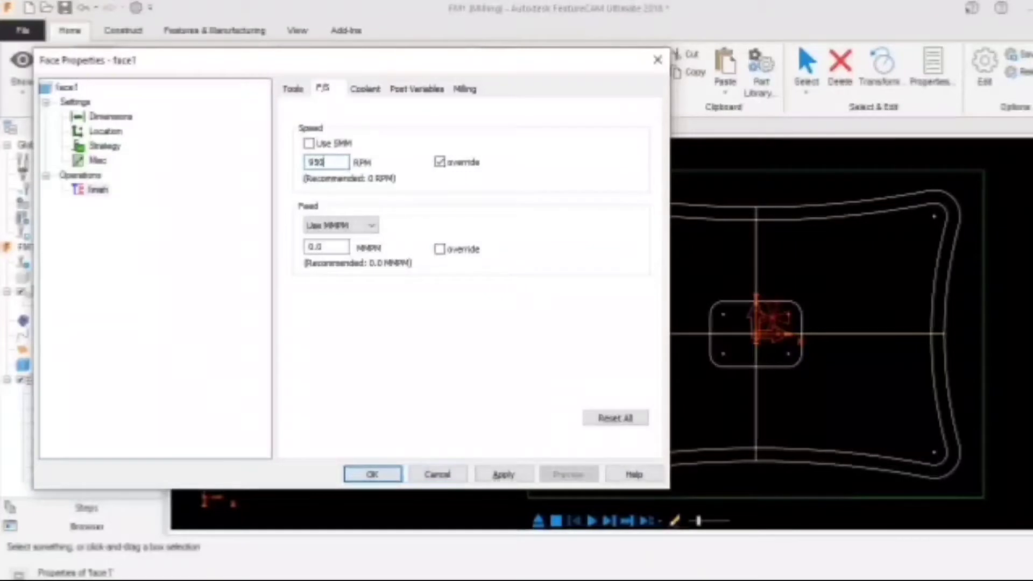
{"action": "double_click", "coordinate": [325, 246]}
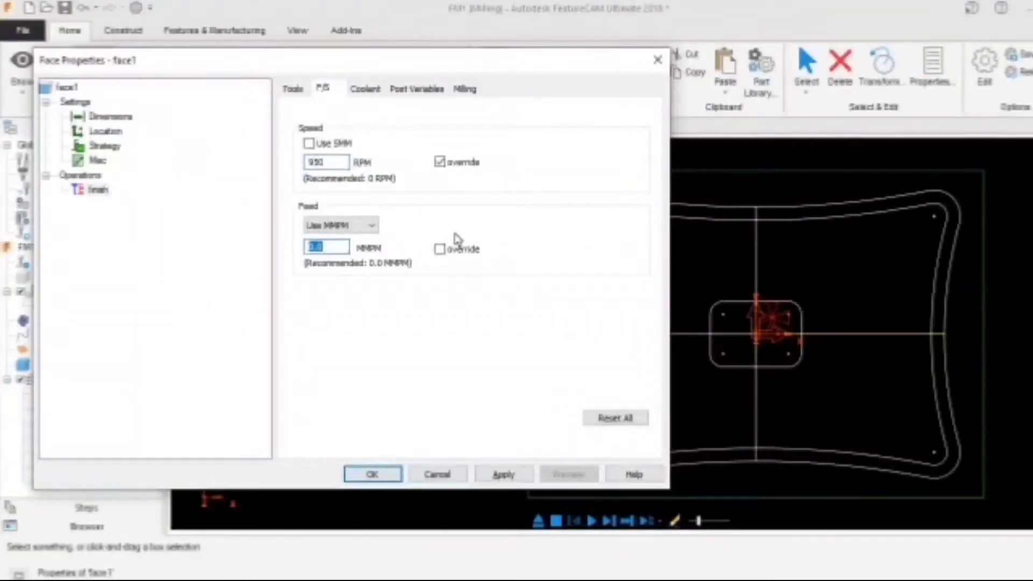
{"action": "type", "text": "350"}
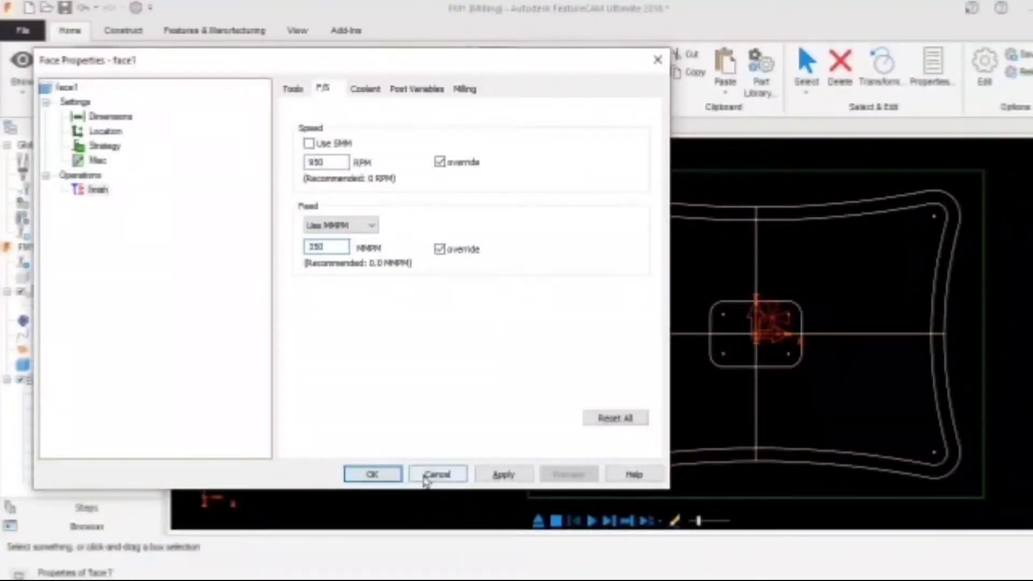
{"action": "left_click", "coordinate": [503, 474]}
- Enable flood coolant for the finish operation, check its milling attributes, and accept the face properties
{"action": "left_click", "coordinate": [365, 89]}
{"action": "left_click", "coordinate": [309, 144]}
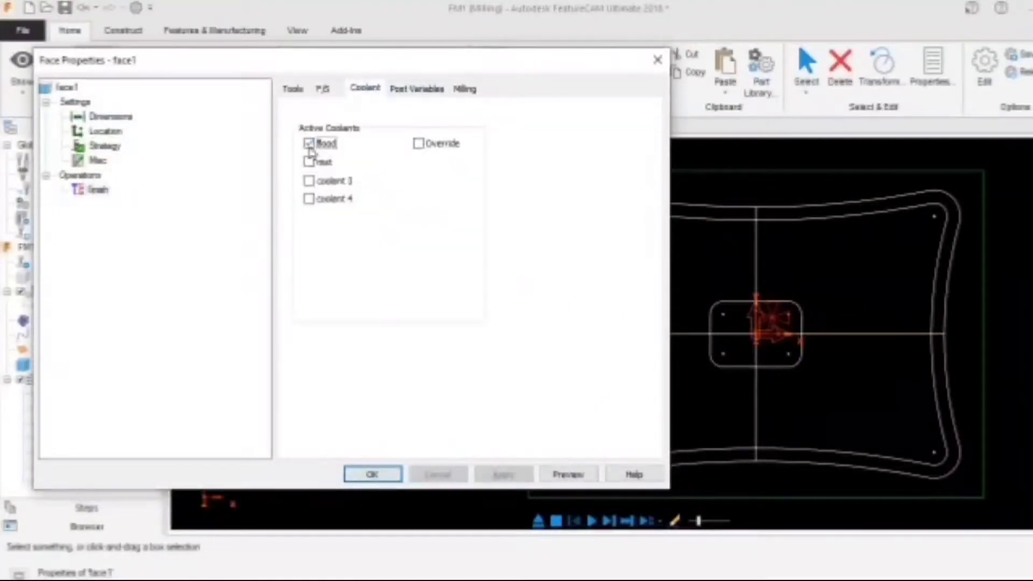
{"action": "left_click", "coordinate": [464, 89]}
{"action": "mouse_move", "coordinate": [371, 190]}
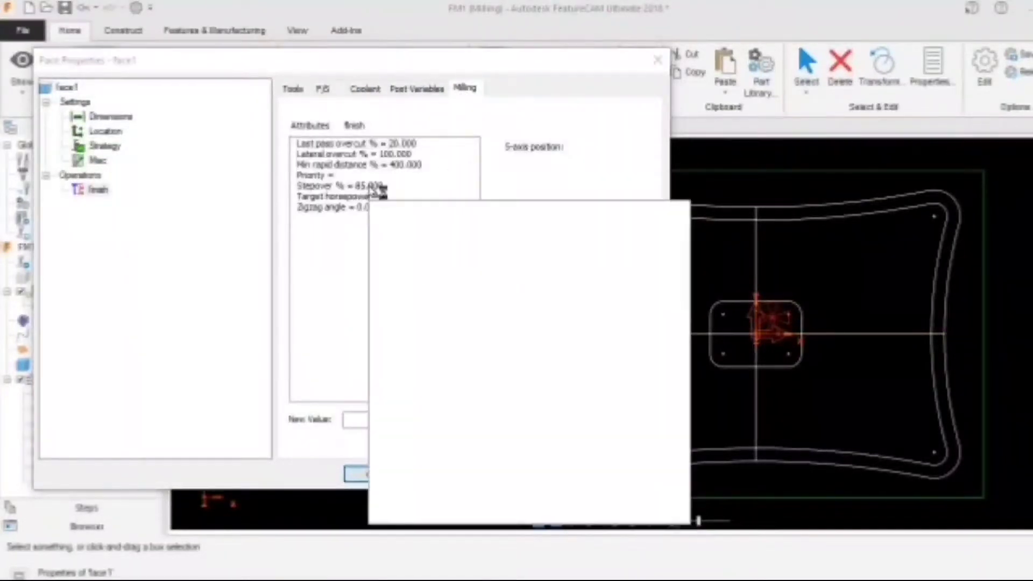
{"action": "left_click", "coordinate": [368, 474]}
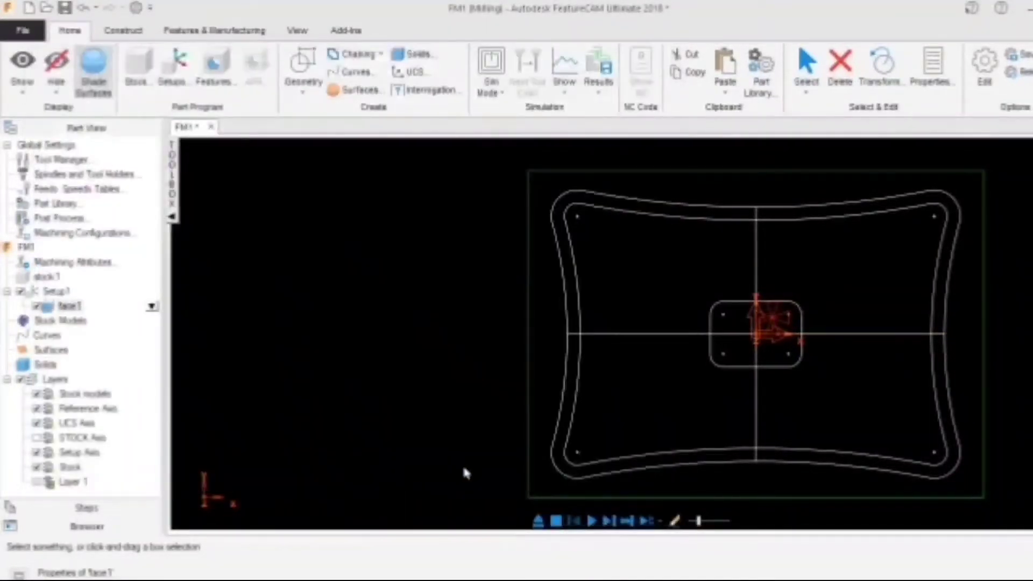
- Switch to the isometric view and play the centerline simulation of the facing toolpath
{"action": "scroll", "coordinate": [680, 327], "scroll_direction": "down", "scroll_amount": 2}
{"action": "middle_click_drag", "start_coordinate": [732, 310], "coordinate": [626, 307]}
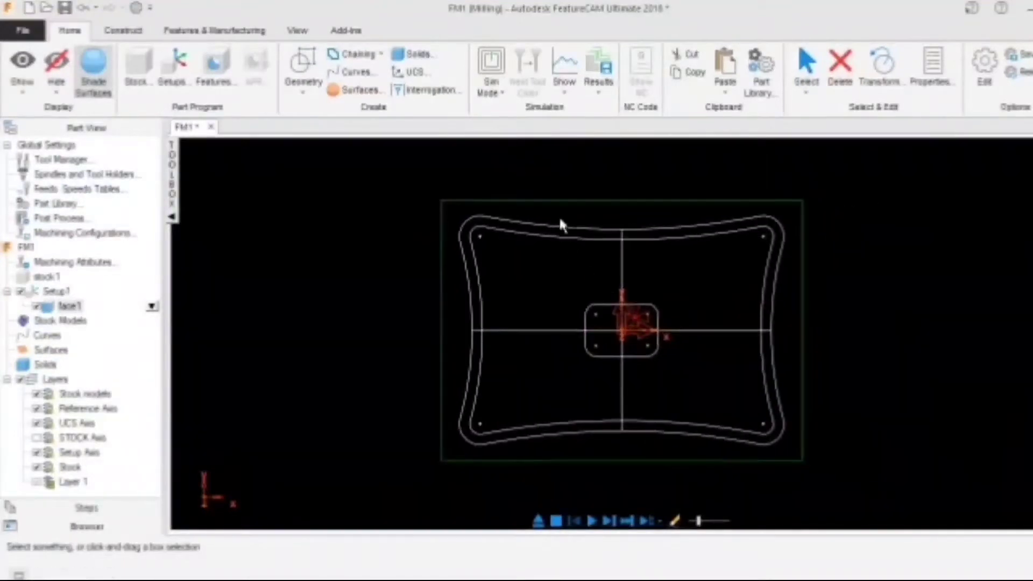
{"action": "right_click", "coordinate": [543, 167]}
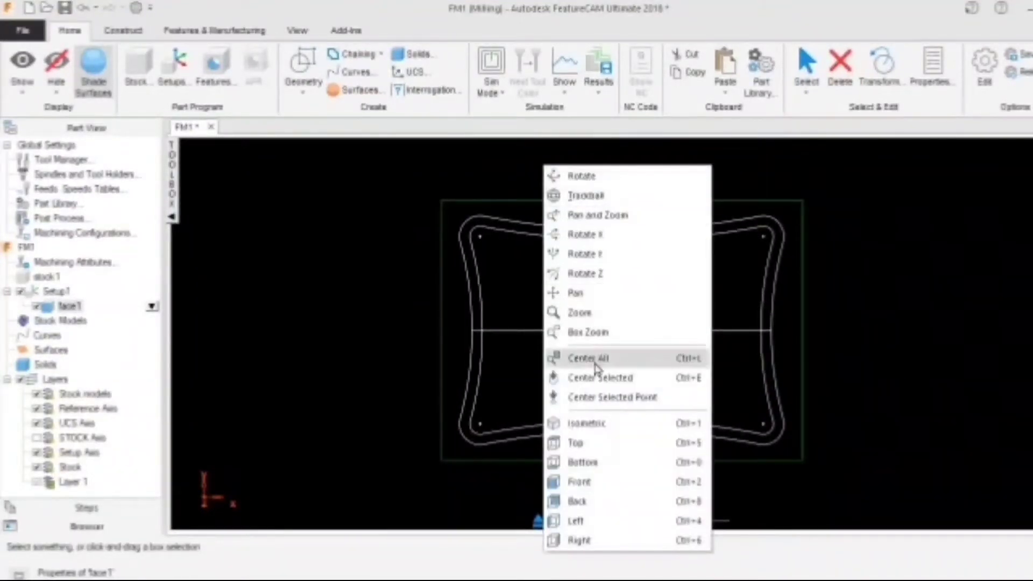
{"action": "left_click", "coordinate": [604, 424]}
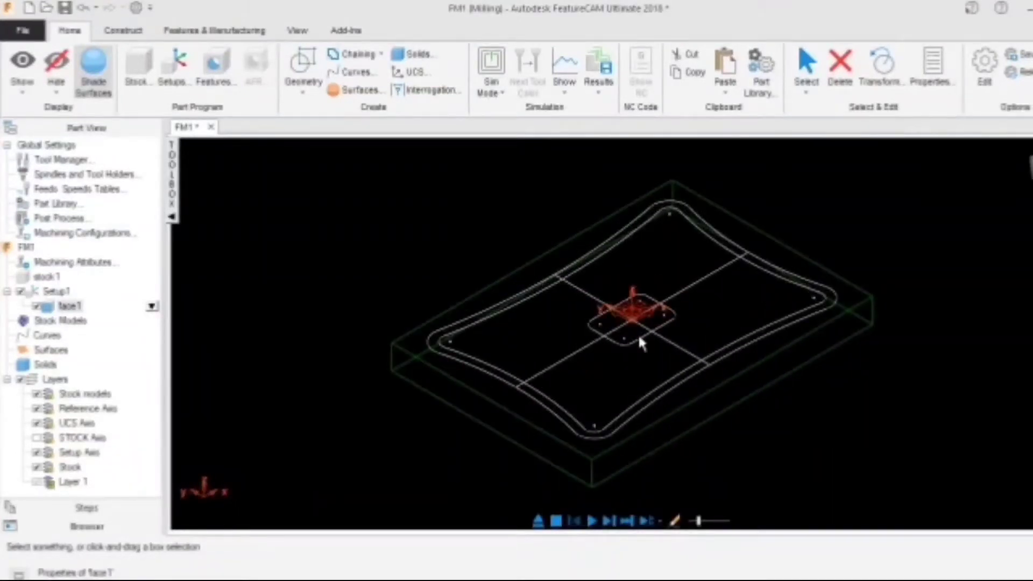
{"action": "left_click", "coordinate": [593, 522]}
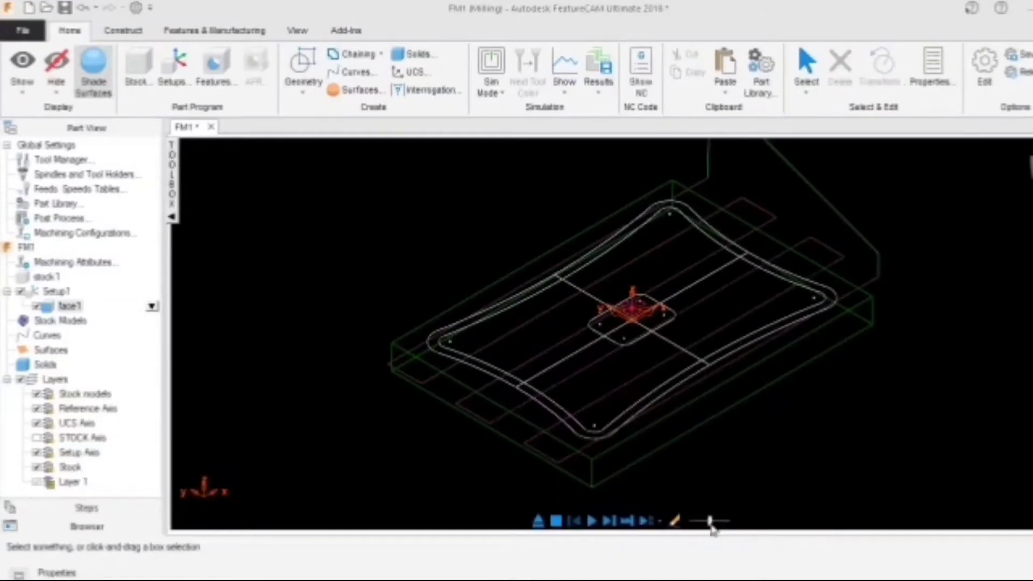
- Change the simulation mode to 3D and run the solid simulation of the facing operation
{"action": "left_click", "coordinate": [501, 94]}
{"action": "left_click", "coordinate": [519, 191]}
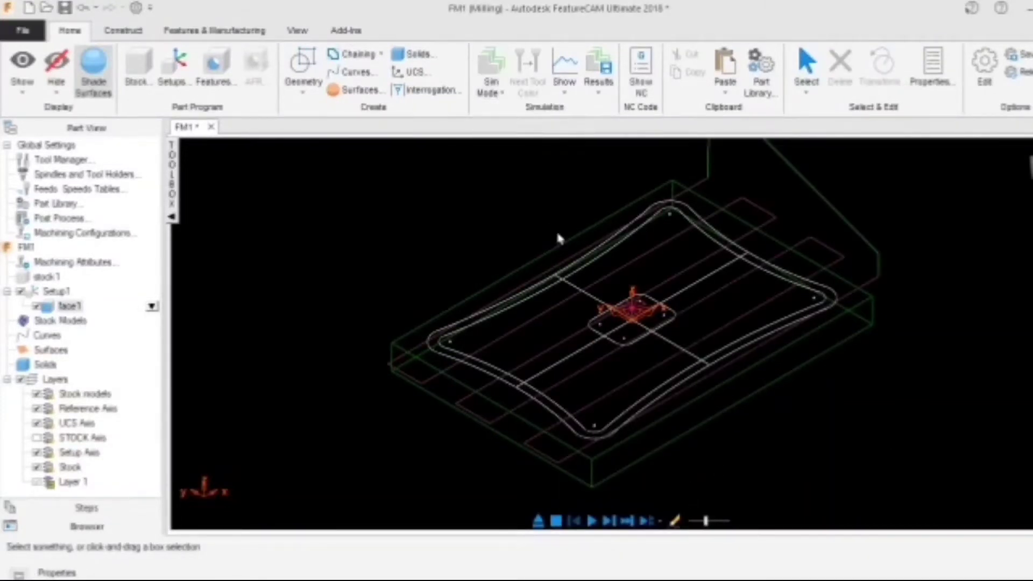
{"action": "left_click", "coordinate": [591, 521]}
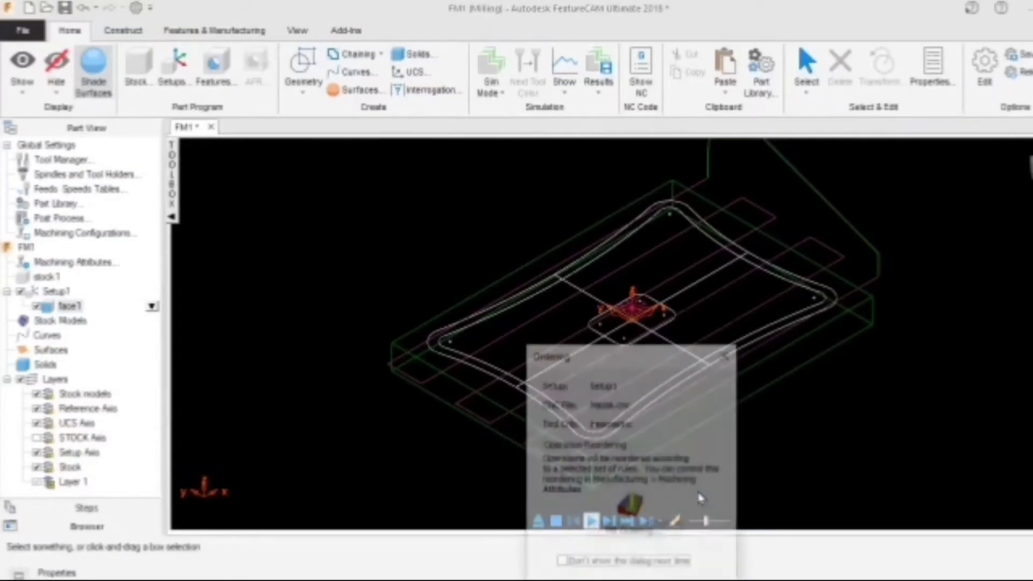
{"action": "key", "text": "Return"}
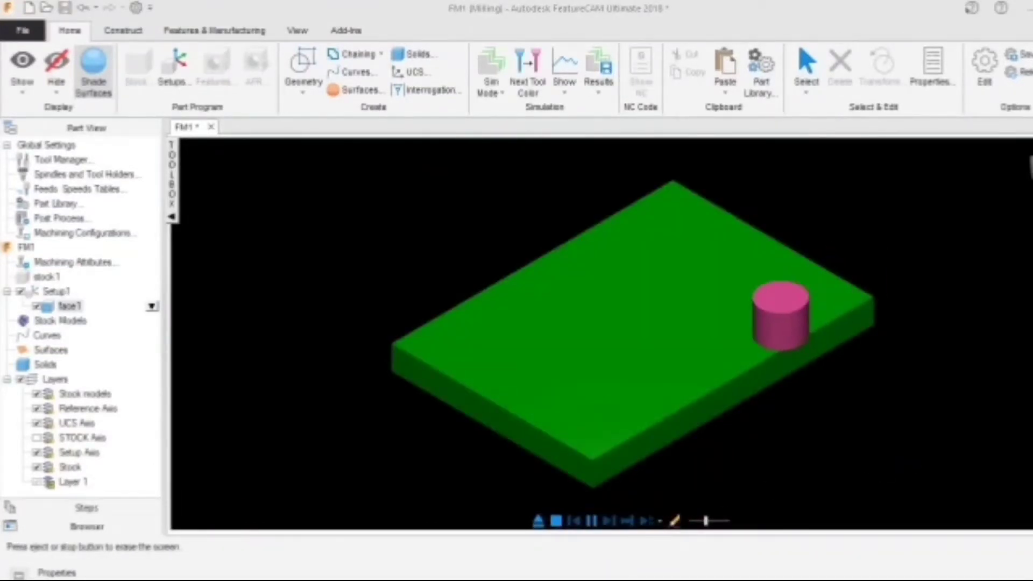
- Rotate the part to a low side angle with Trackball and replay the 3D facing simulation
{"action": "right_click", "coordinate": [796, 212]}
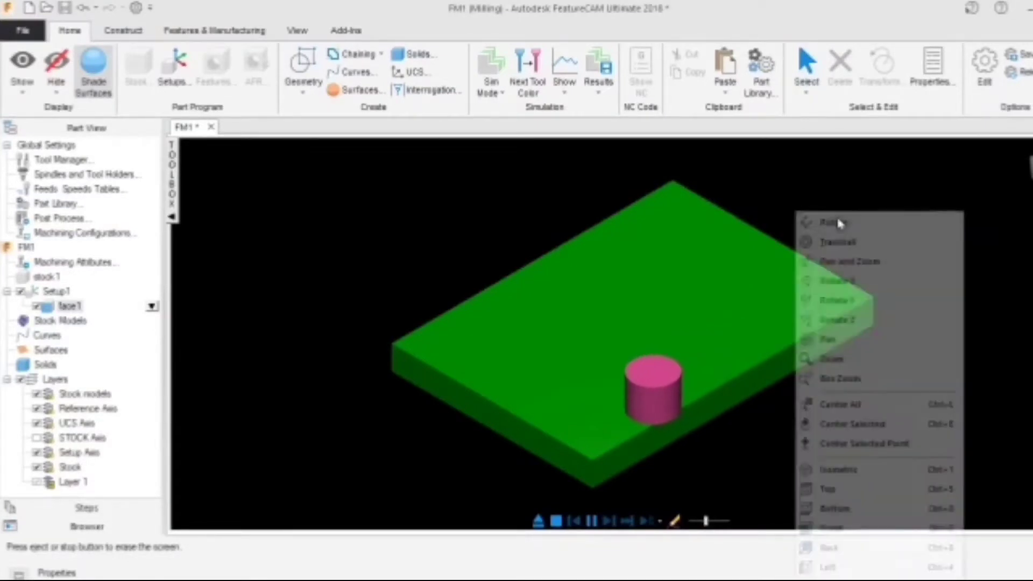
{"action": "left_click", "coordinate": [854, 245]}
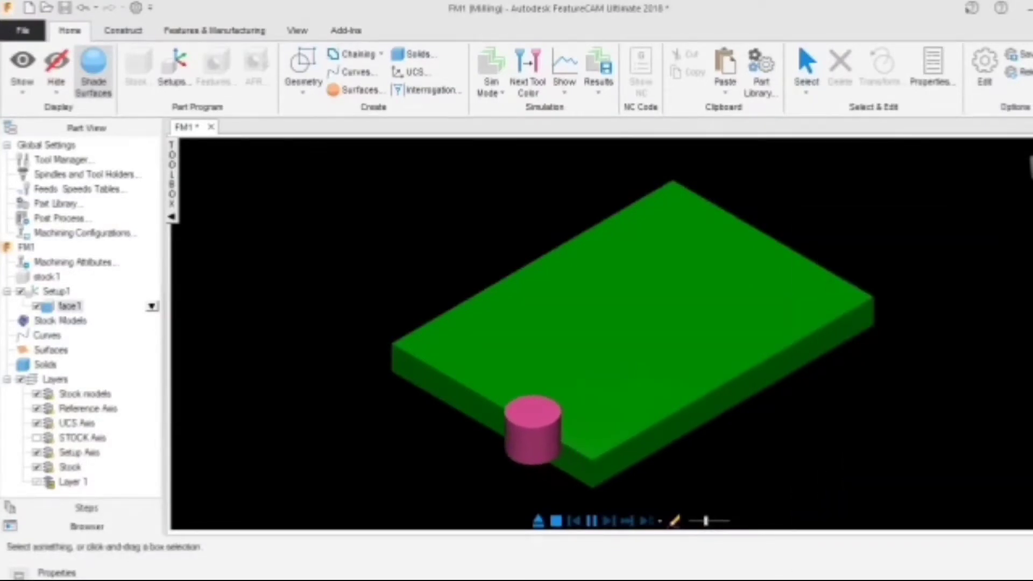
{"action": "left_click_drag", "start_coordinate": [854, 245], "coordinate": [807, 242]}
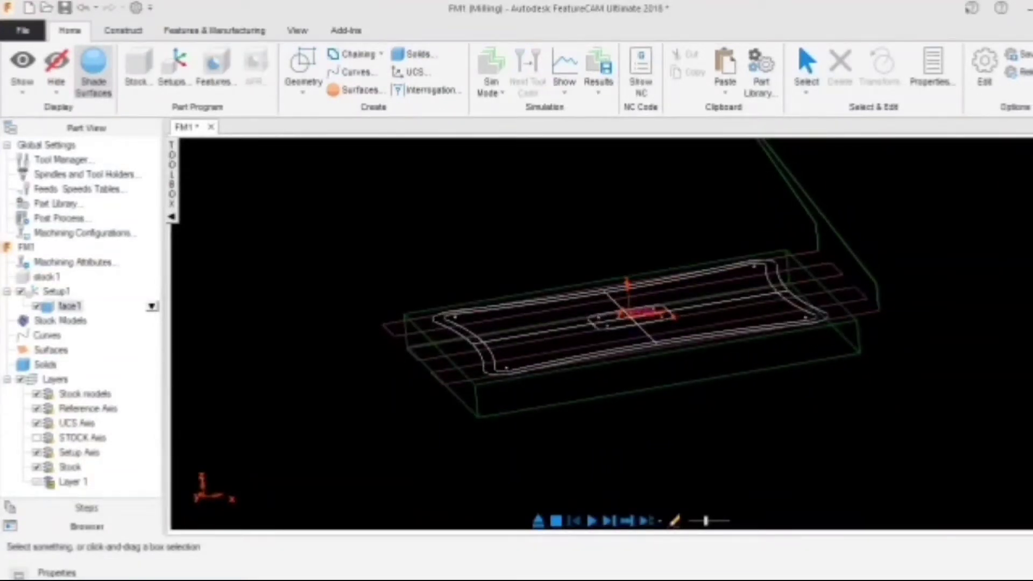
{"action": "left_click", "coordinate": [592, 521]}
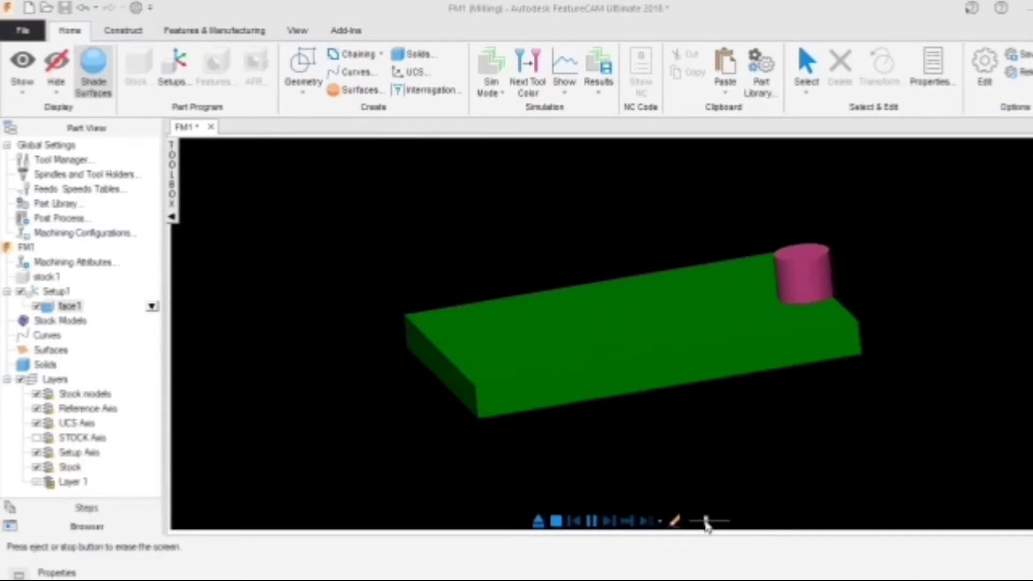
- In a front view, open the properties of stock1, raise its Z location slightly above the setup origin, and apply the change
{"action": "right_click", "coordinate": [587, 210]}
{"action": "left_click", "coordinate": [622, 525]}
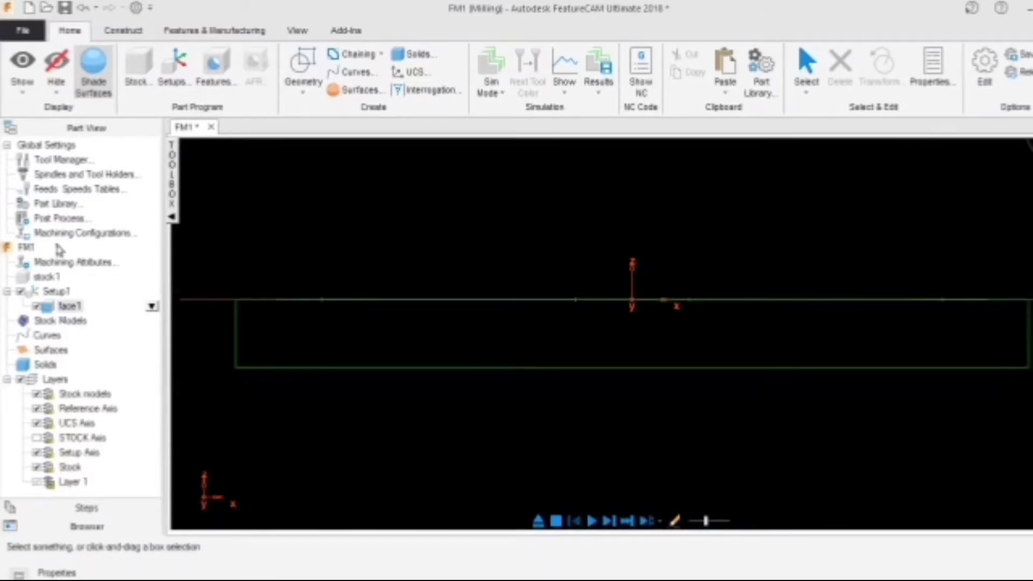
{"action": "left_click", "coordinate": [47, 277]}
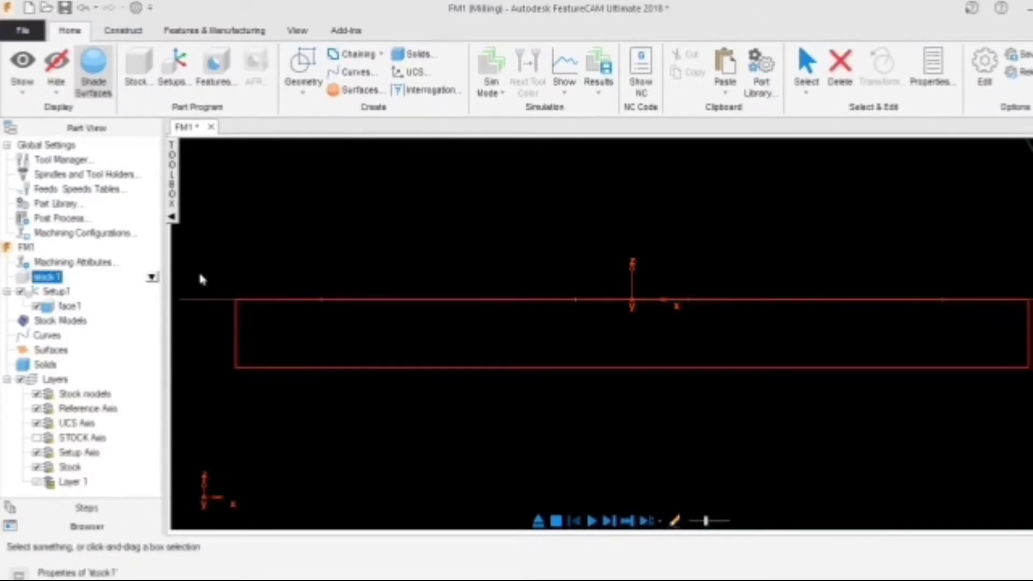
{"action": "left_click", "coordinate": [152, 278]}
{"action": "left_click", "coordinate": [194, 293]}
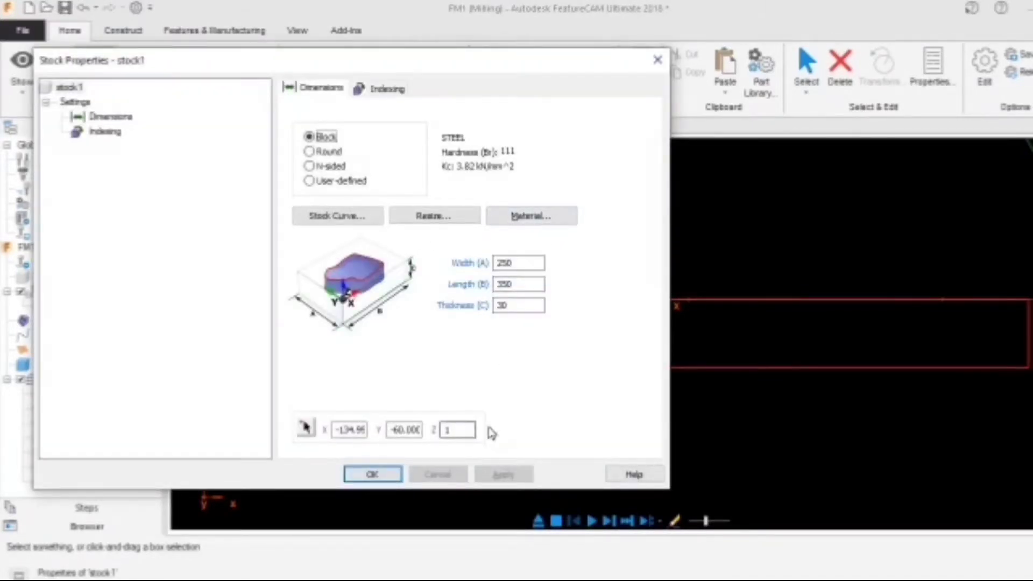
{"action": "middle_click_drag", "start_coordinate": [760, 349], "coordinate": [948, 328]}
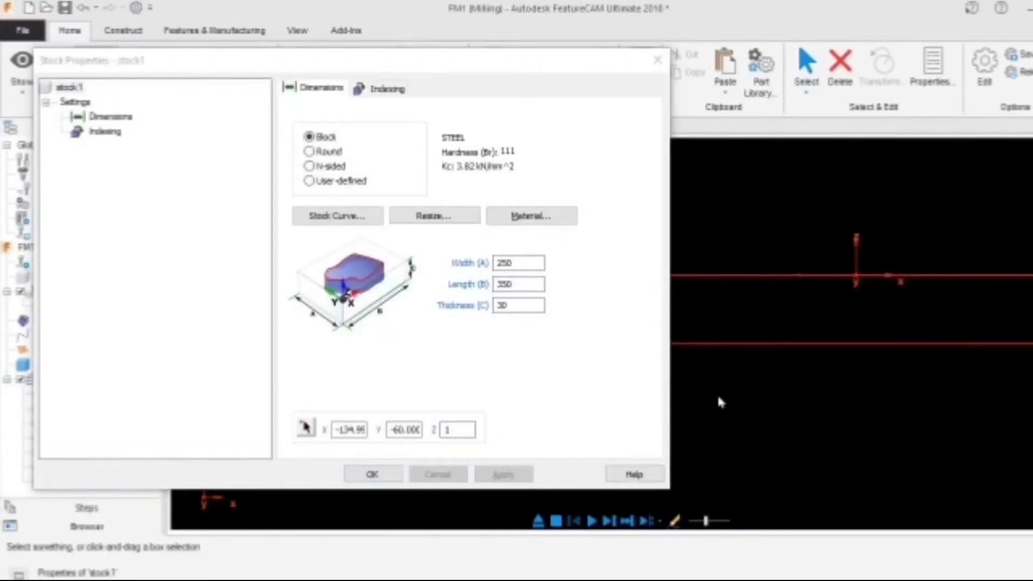
{"action": "left_click", "coordinate": [455, 434]}
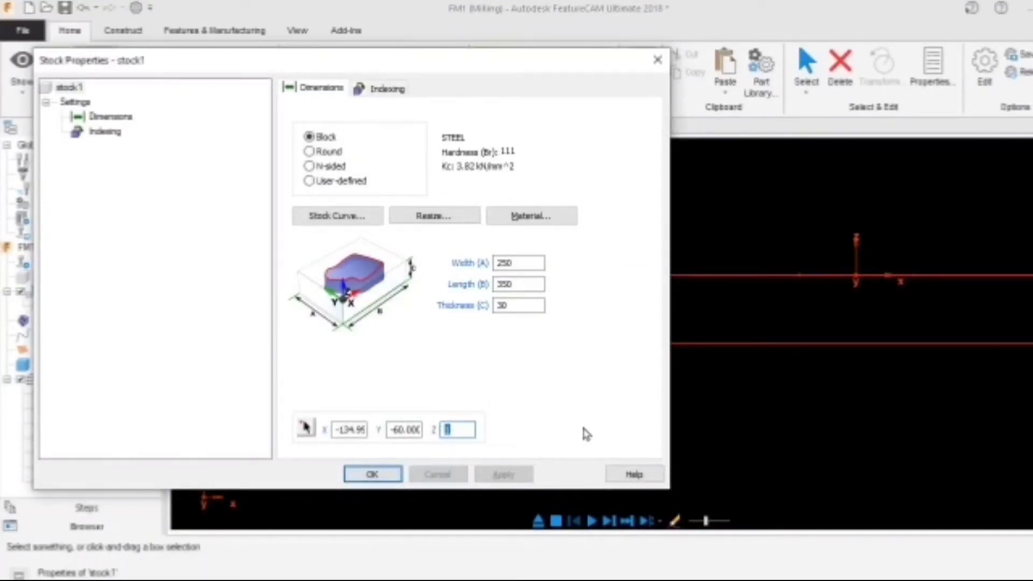
{"action": "left_click", "coordinate": [502, 474]}
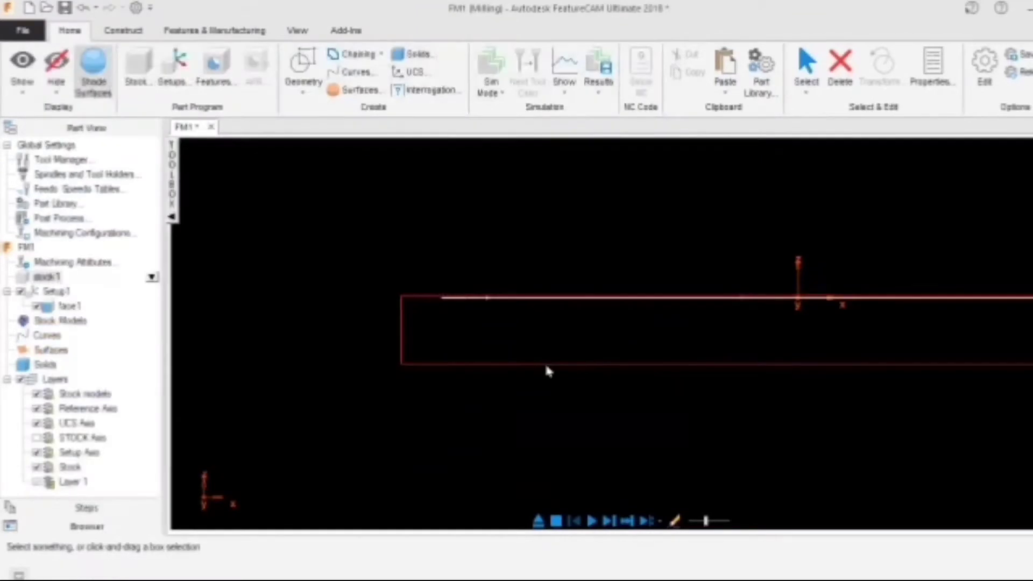
- Switch to the isometric view, replay the 3D facing simulation on the raised stock, and exit the simulation
{"action": "right_click", "coordinate": [444, 243]}
{"action": "left_click", "coordinate": [496, 492]}
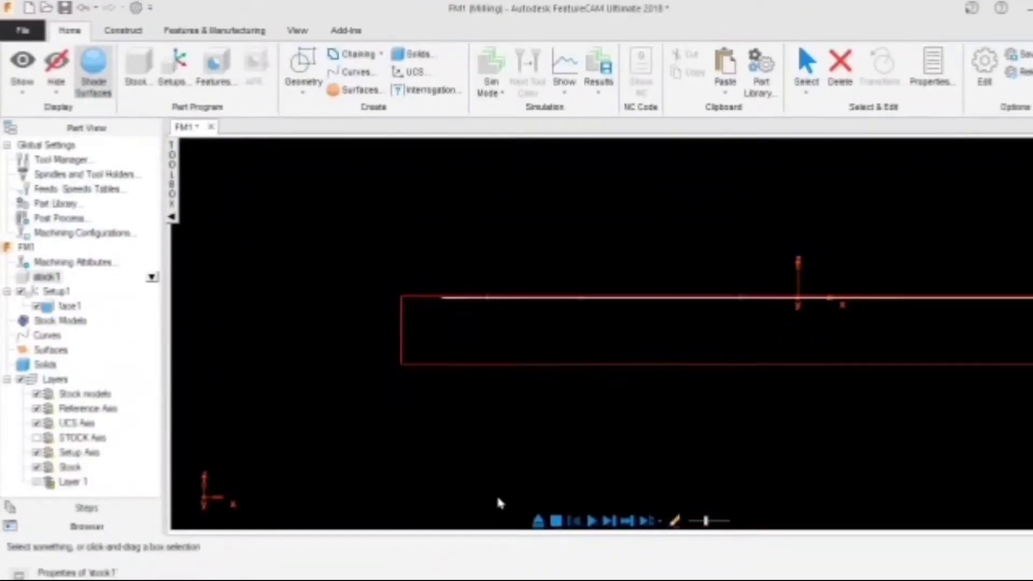
{"action": "left_click", "coordinate": [592, 520]}
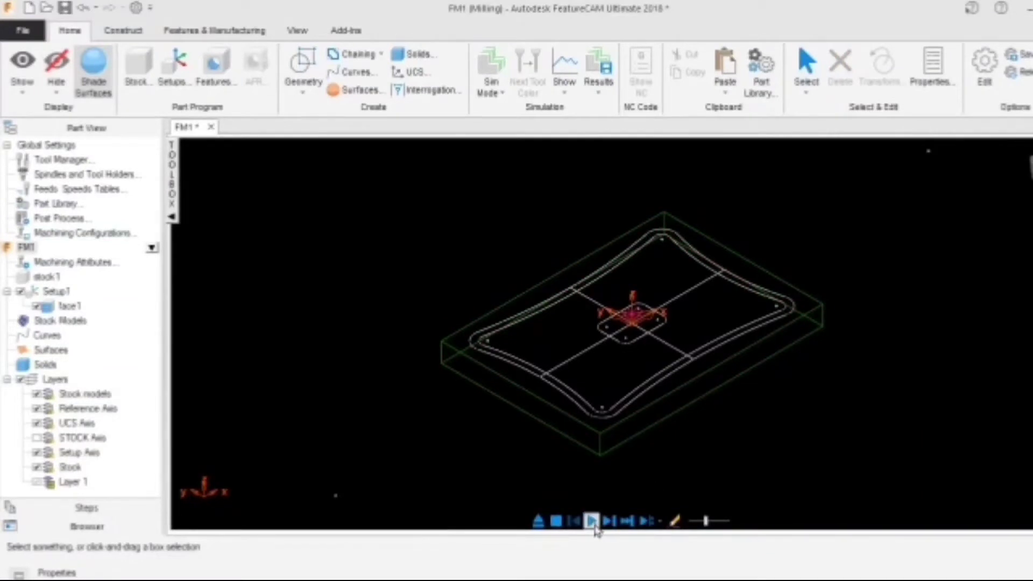
{"action": "left_click", "coordinate": [694, 462]}
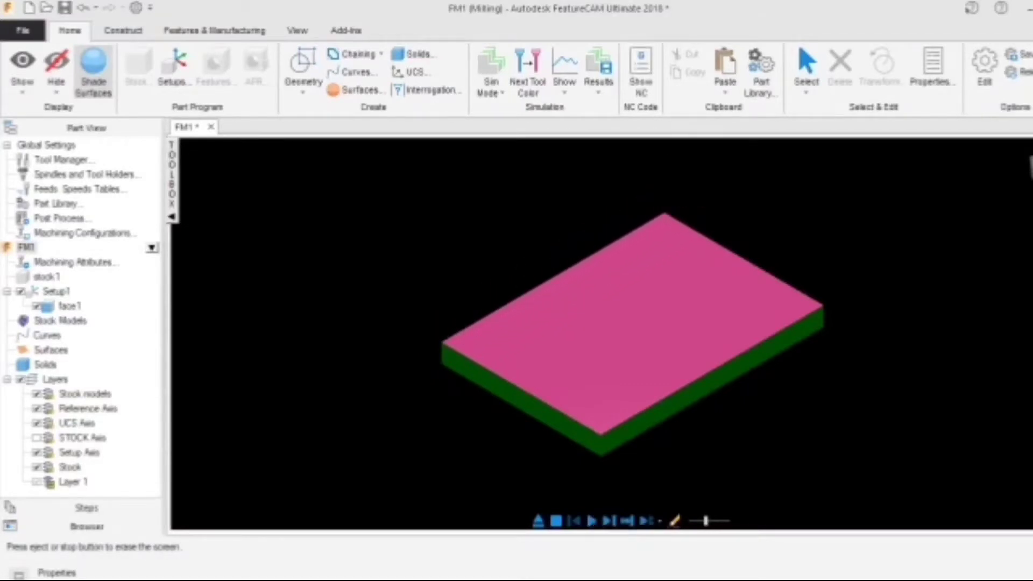
{"action": "key", "text": "Escape"}
- In the top view, chain the outermost contour of the part into a closed curve
{"action": "mouse_move", "coordinate": [706, 336]}
{"action": "middle_mouse_down"}
{"action": "mouse_move", "coordinate": [699, 317]}
{"action": "mouse_move", "coordinate": [678, 350]}
{"action": "mouse_move", "coordinate": [692, 331]}
{"action": "middle_mouse_up"}
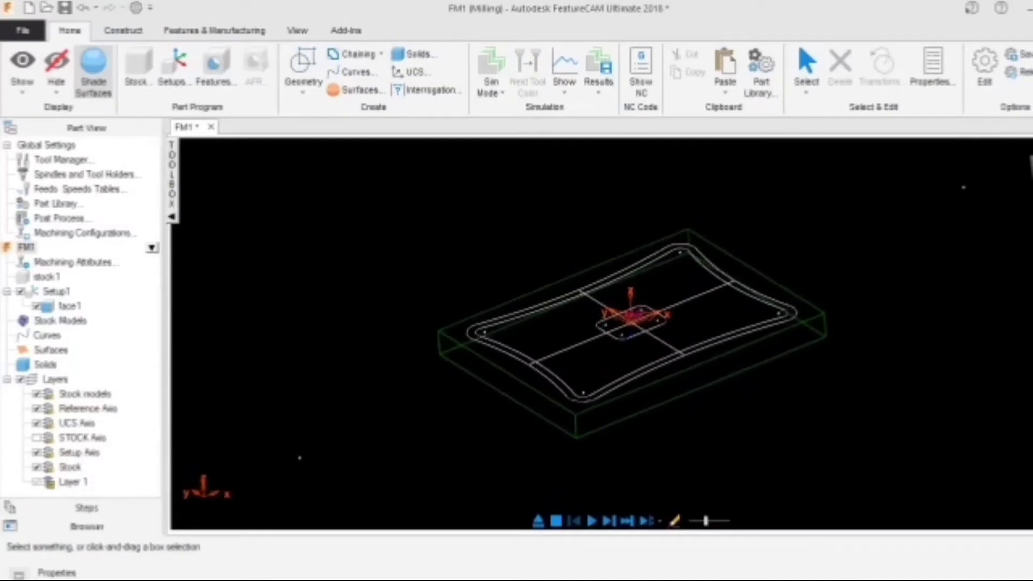
{"action": "right_click", "coordinate": [504, 257]}
{"action": "left_click", "coordinate": [583, 276]}
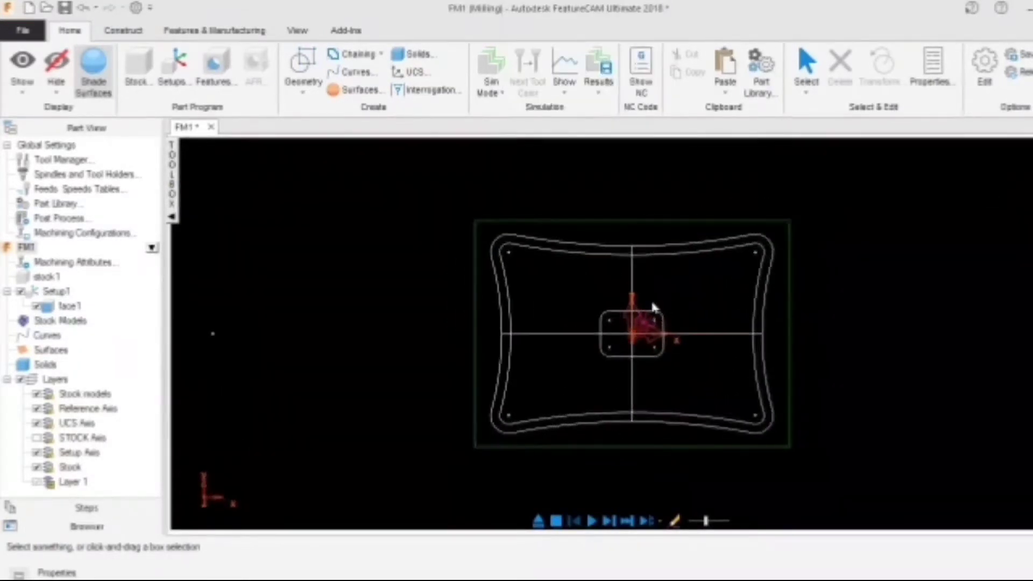
{"action": "scroll", "coordinate": [692, 342], "scroll_direction": "up", "scroll_amount": 1}
{"action": "scroll", "coordinate": [692, 341], "scroll_direction": "up", "scroll_amount": 1}
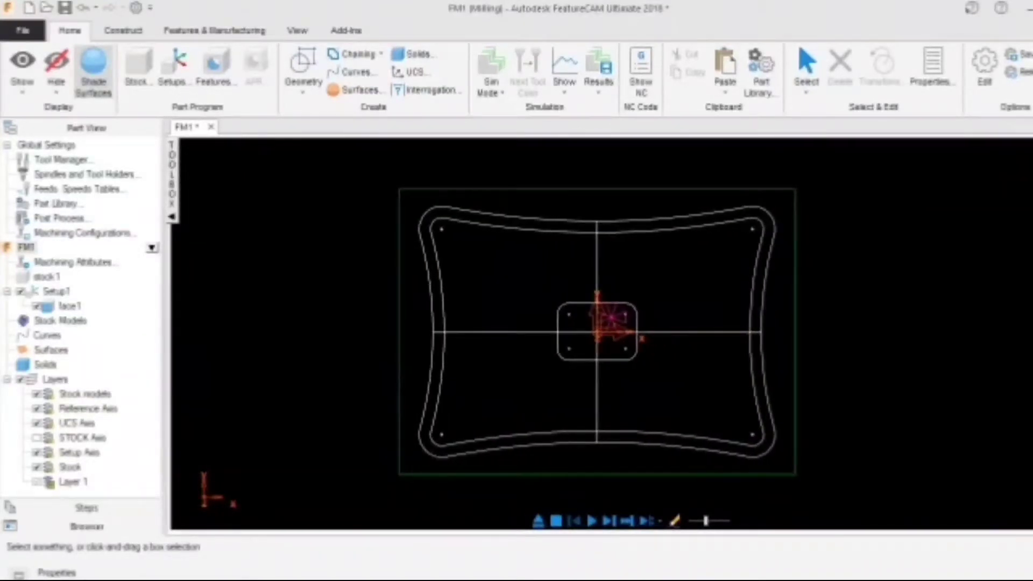
{"action": "left_click", "coordinate": [357, 52]}
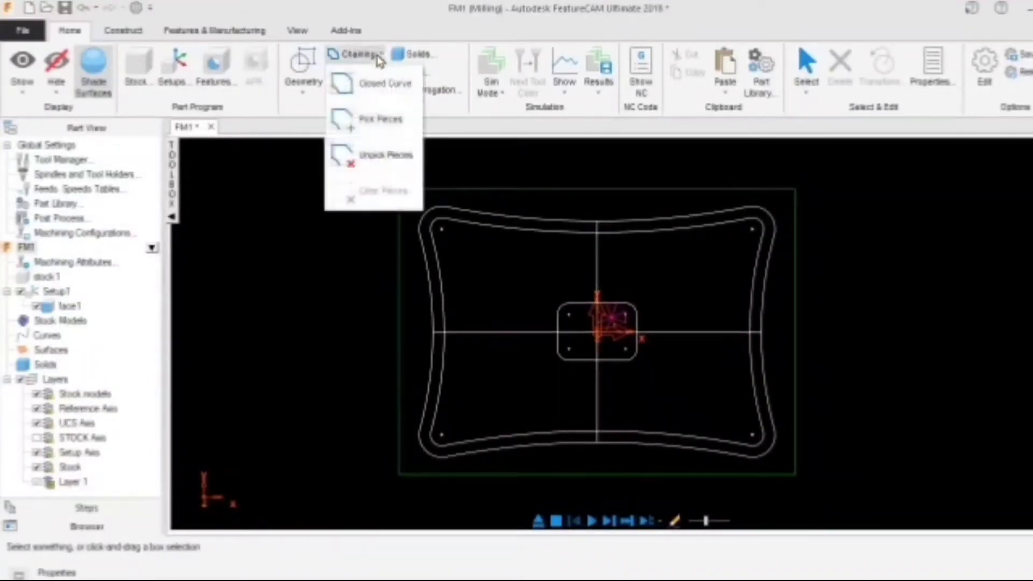
{"action": "left_click", "coordinate": [368, 85]}
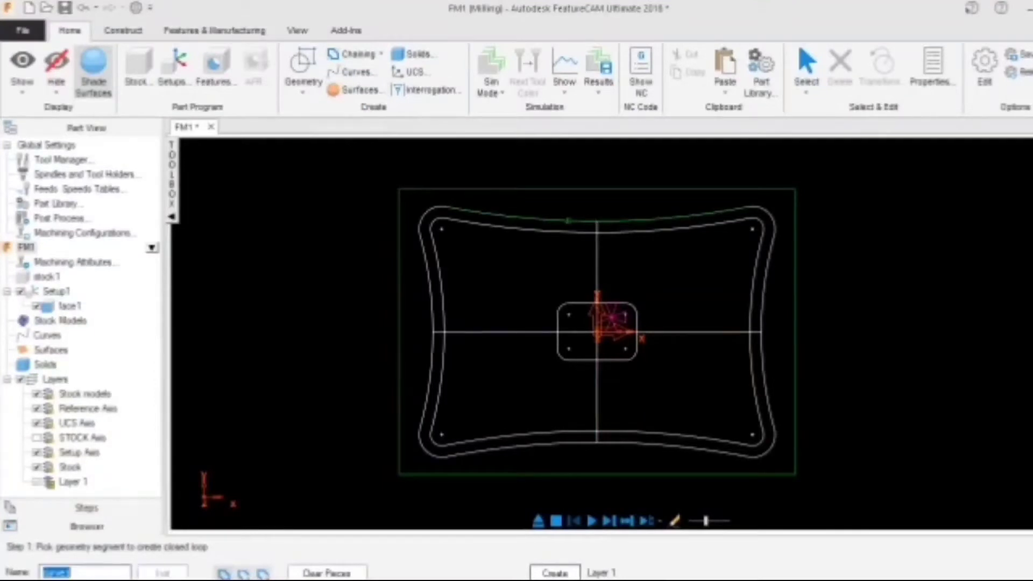
{"action": "left_click", "coordinate": [568, 220]}
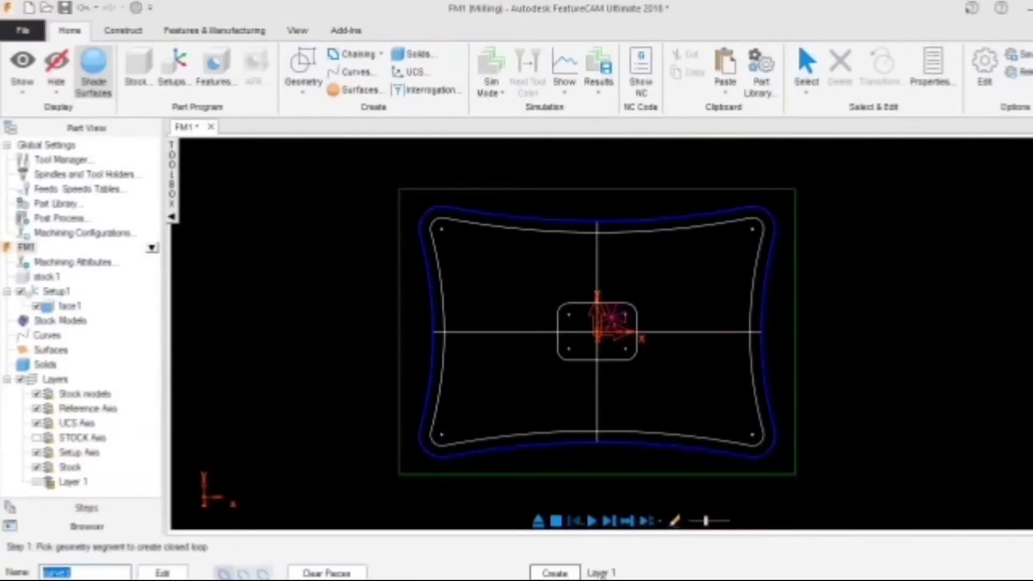
{"action": "left_click", "coordinate": [558, 574]}
- Create closed curves from the inner offset contour and from the rounded rectangle at the center, and end the chaining
{"action": "left_click", "coordinate": [567, 232]}
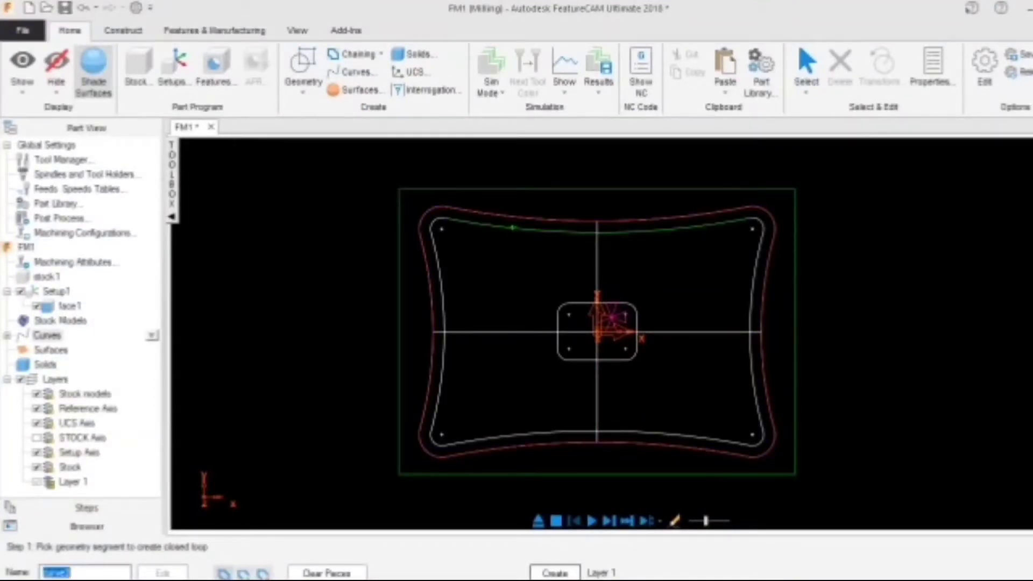
{"action": "left_click", "coordinate": [561, 573]}
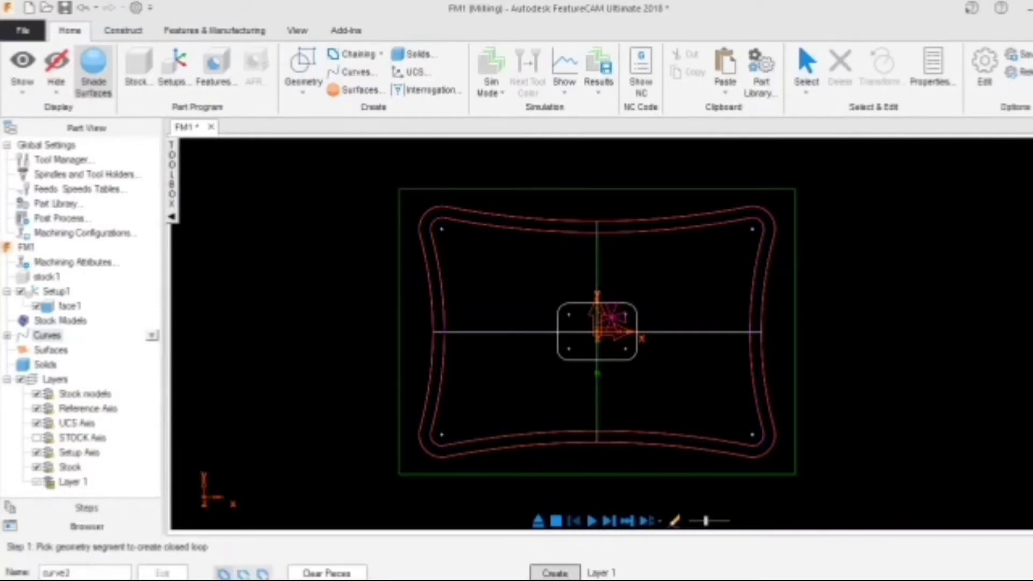
{"action": "left_click", "coordinate": [578, 360]}
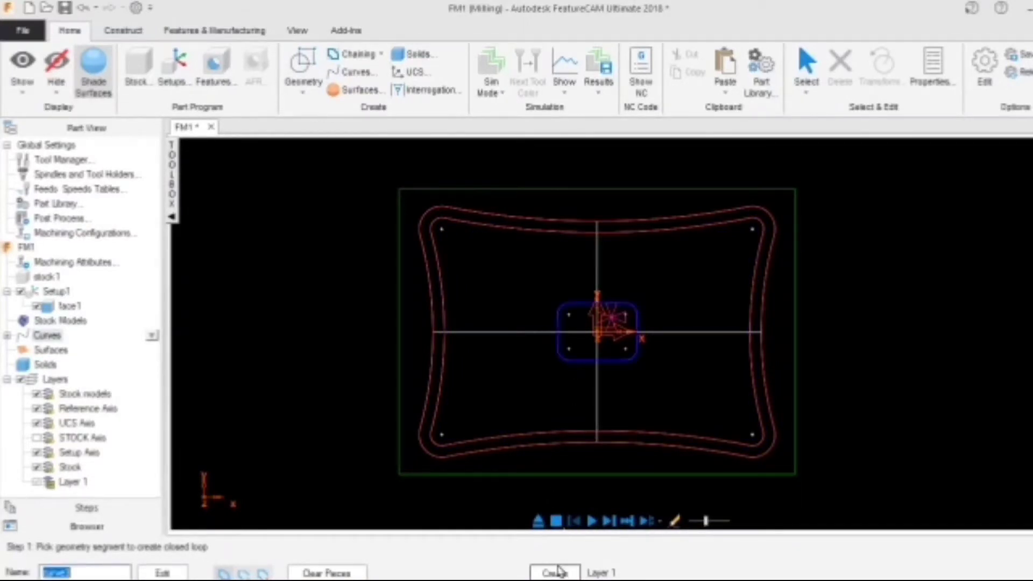
{"action": "left_click", "coordinate": [554, 573]}
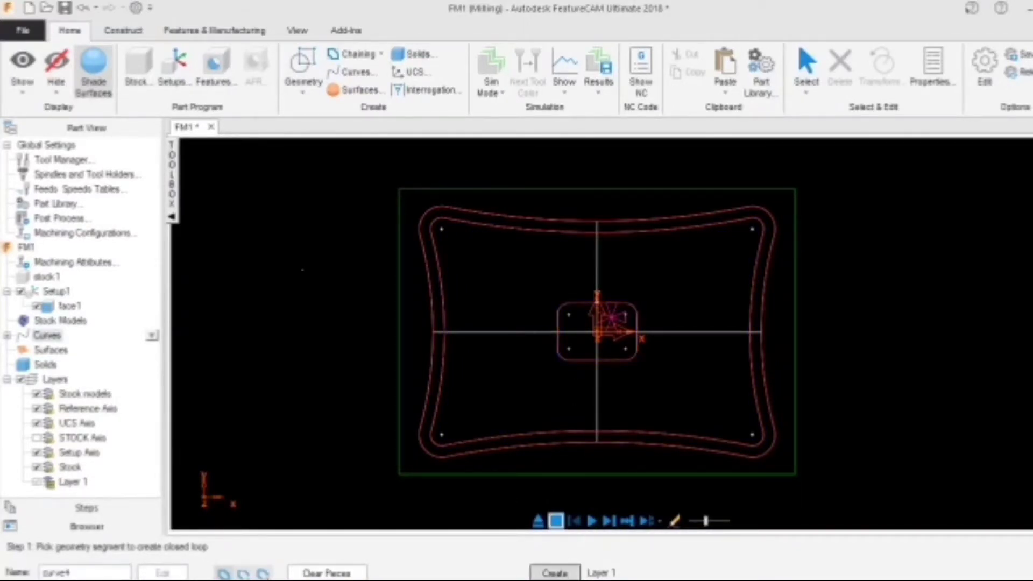
{"action": "key", "text": "Escape"}
- Examine curve1, curve2 and curve3 one by one to see which profile each represents
{"action": "left_click", "coordinate": [7, 337]}
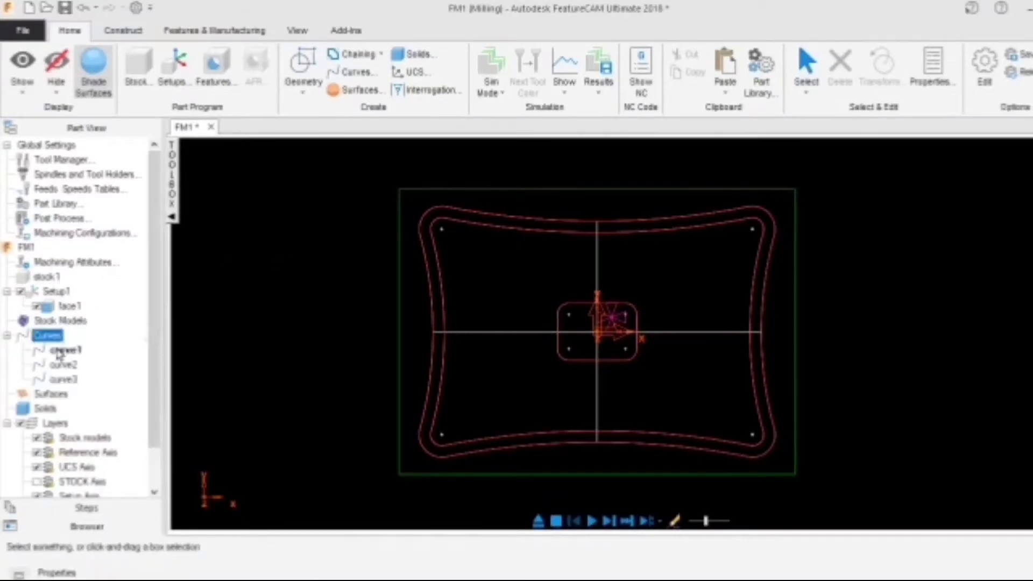
{"action": "left_click", "coordinate": [428, 237]}
{"action": "left_click", "coordinate": [63, 365]}
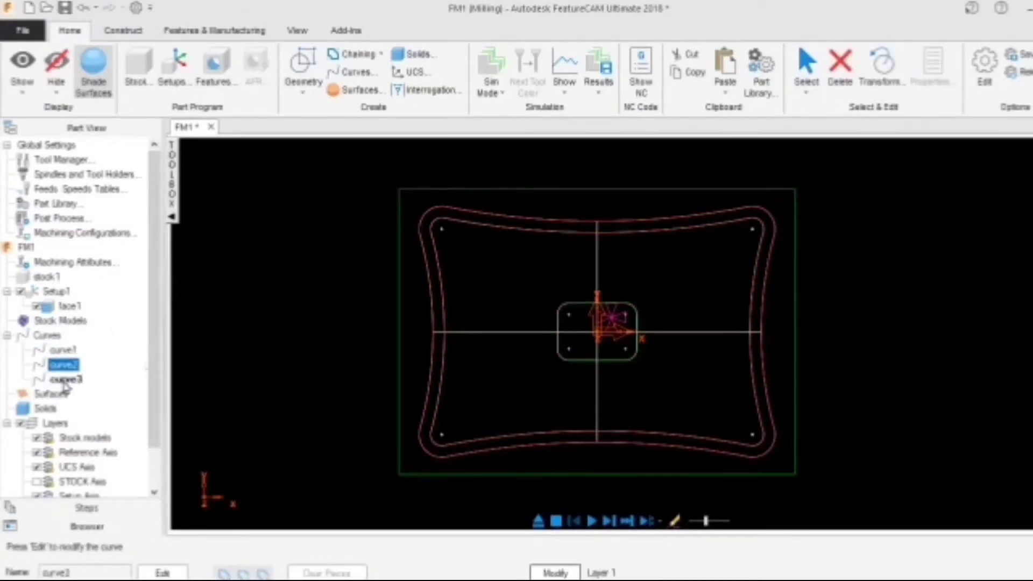
{"action": "left_click", "coordinate": [63, 379]}
{"action": "left_click", "coordinate": [274, 310]}
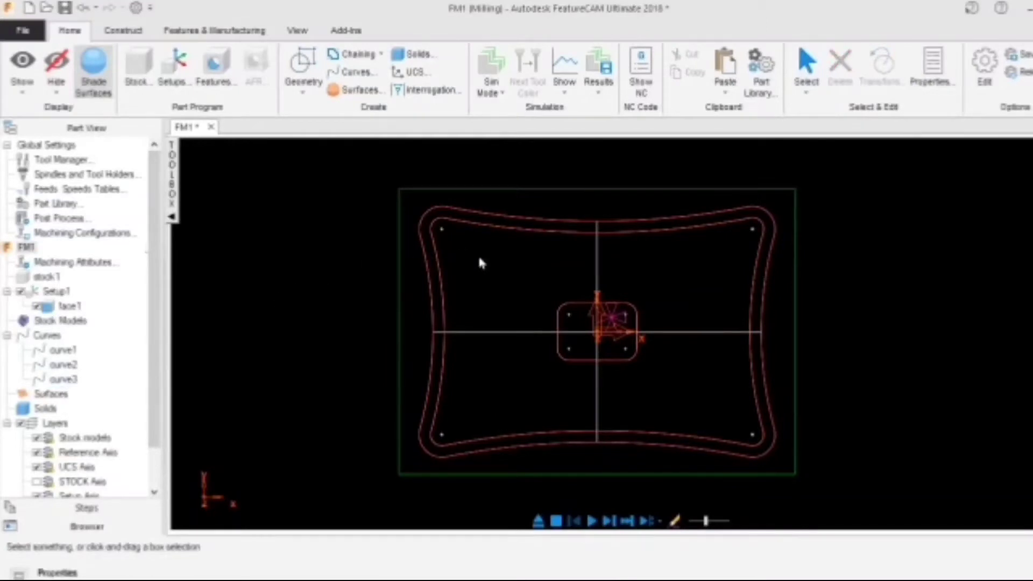
{"action": "scroll", "coordinate": [566, 296], "scroll_direction": "up", "scroll_amount": 2}
{"action": "scroll", "coordinate": [567, 296], "scroll_direction": "down", "scroll_amount": 2}
{"action": "left_click", "coordinate": [8, 335]}
- Start a new Boss feature, replace the preselected curve3 with the outer contour curve1, and proceed to its dimensions
{"action": "left_click", "coordinate": [213, 68]}
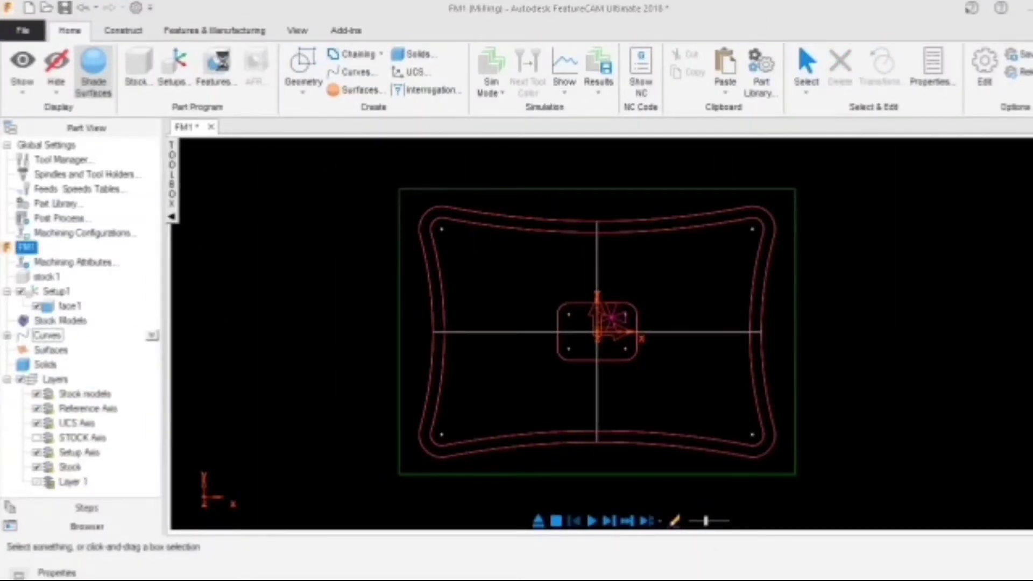
{"action": "left_click", "coordinate": [236, 458]}
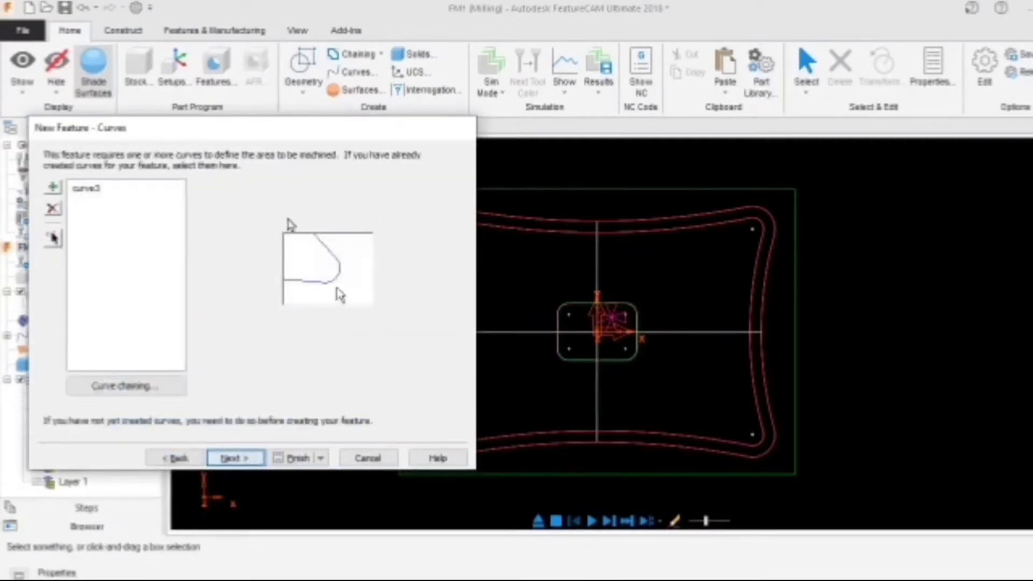
{"action": "left_click", "coordinate": [56, 214]}
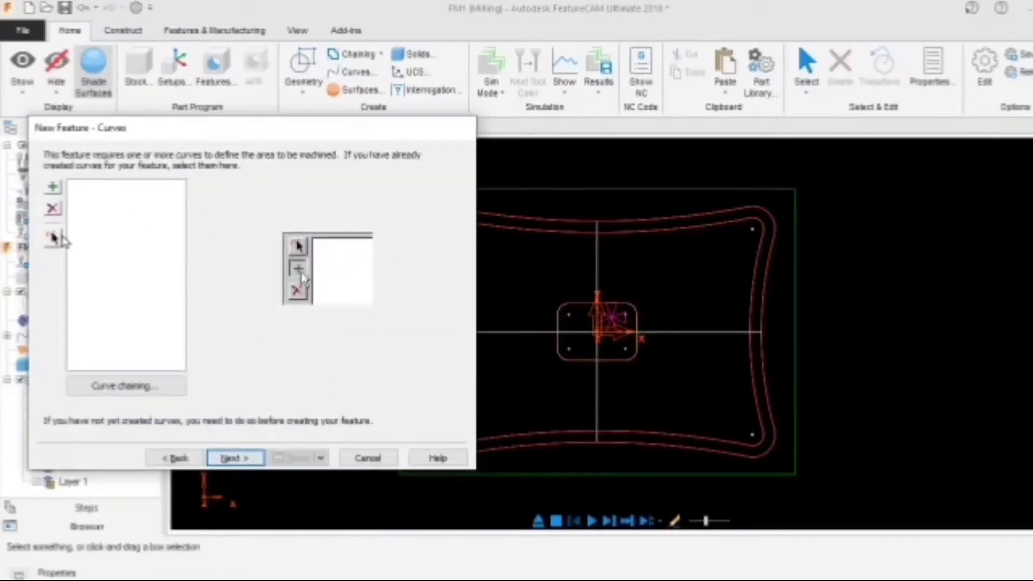
{"action": "left_click", "coordinate": [299, 270]}
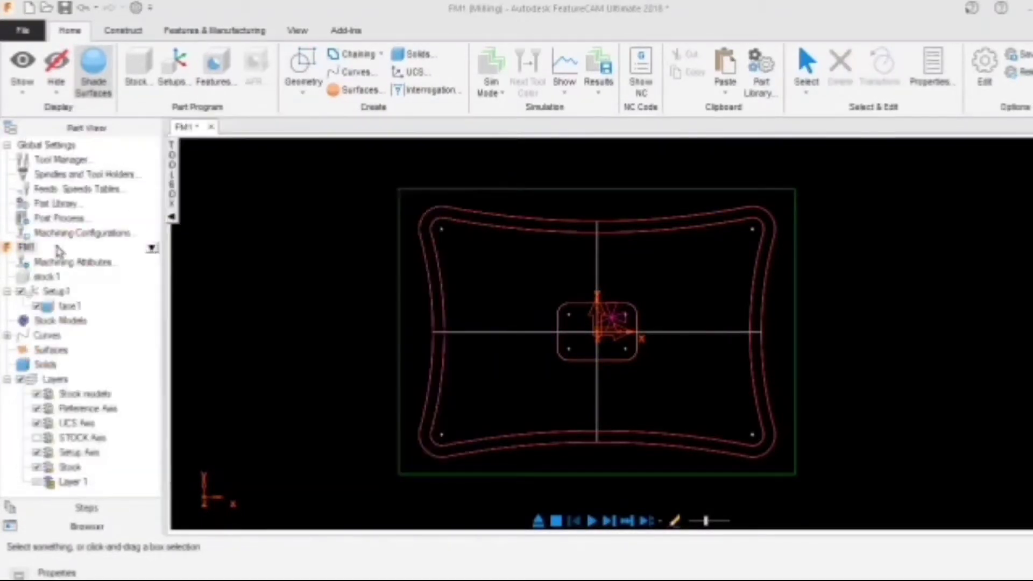
{"action": "left_click", "coordinate": [483, 223]}
{"action": "left_click", "coordinate": [640, 265]}
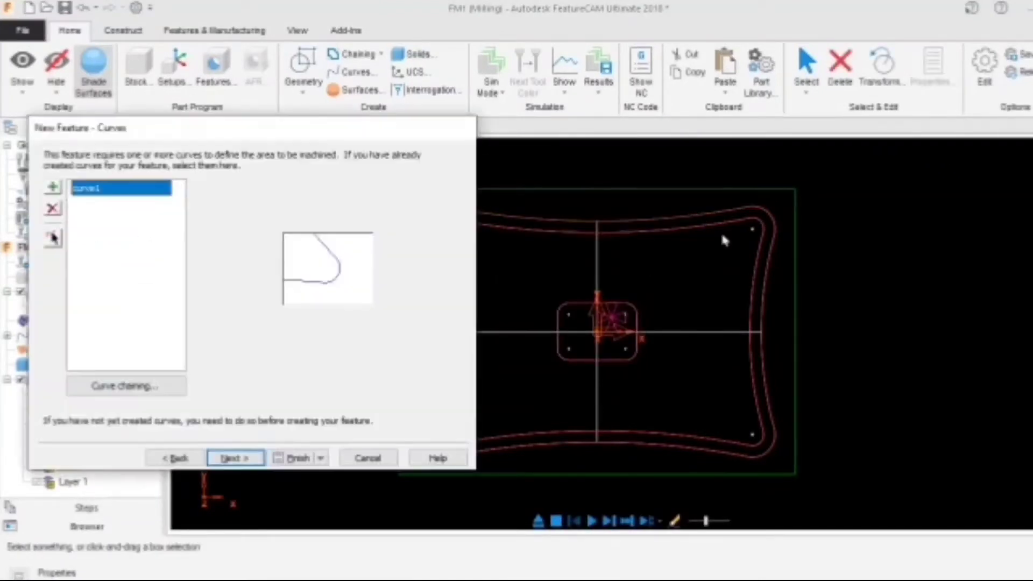
{"action": "left_click", "coordinate": [236, 458]}
{"action": "left_click", "coordinate": [235, 458]}
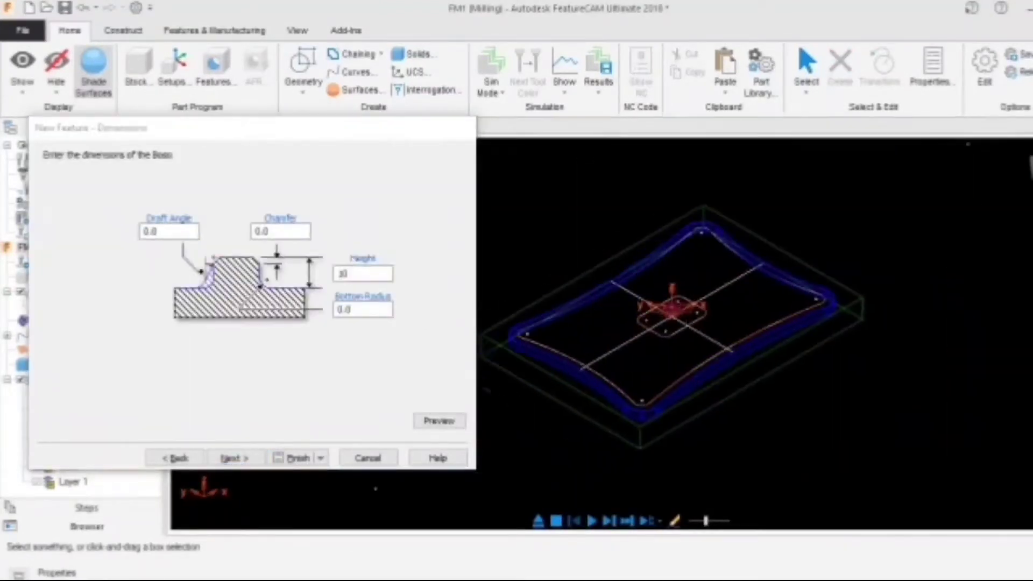
- Set the boss height to 25 and its chamfer to 0.5, preview it, and create the feature with the default strategies
{"action": "double_click", "coordinate": [353, 273]}
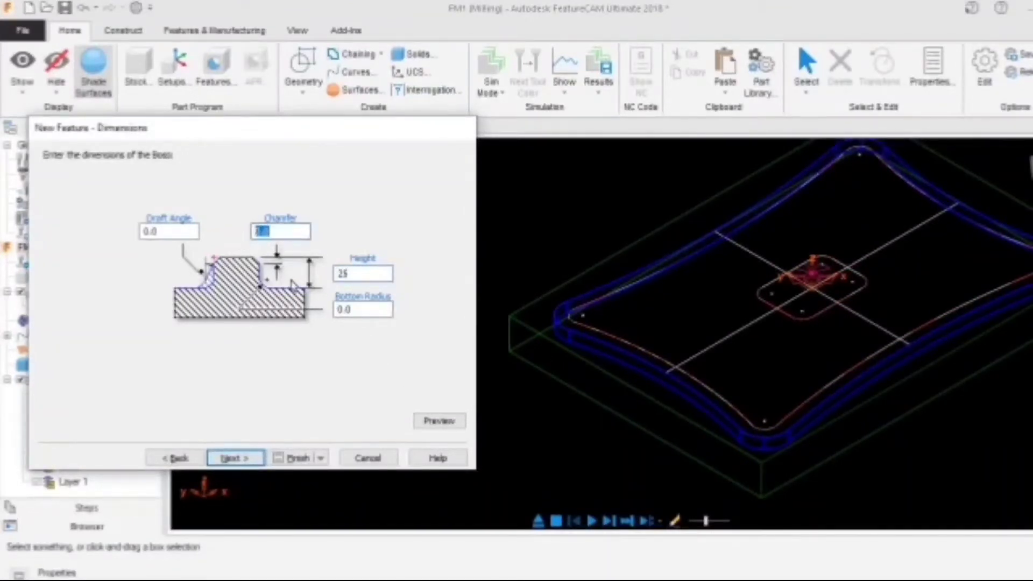
{"action": "left_click", "coordinate": [437, 423]}
{"action": "left_click", "coordinate": [230, 462]}
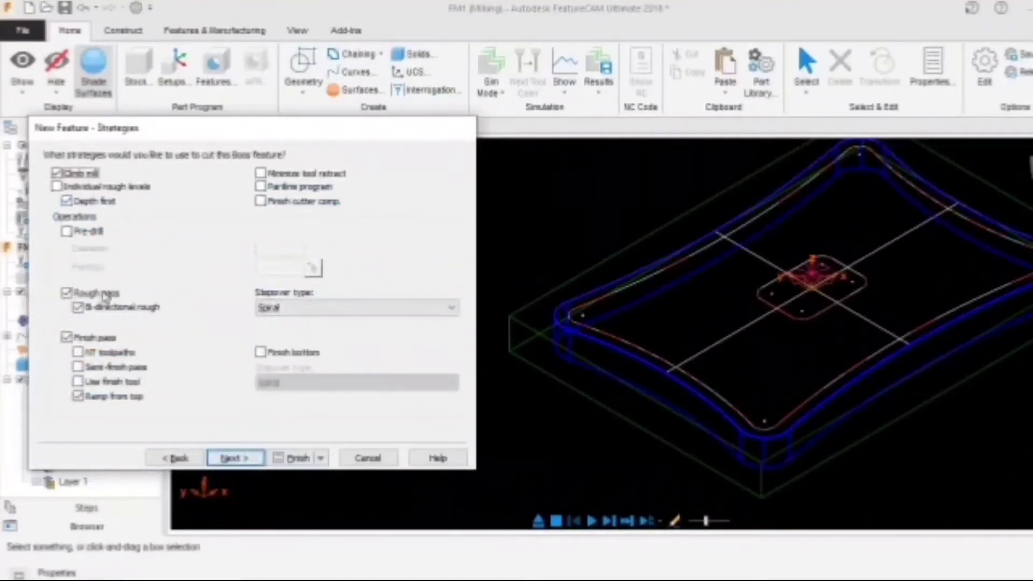
{"action": "left_click", "coordinate": [215, 456]}
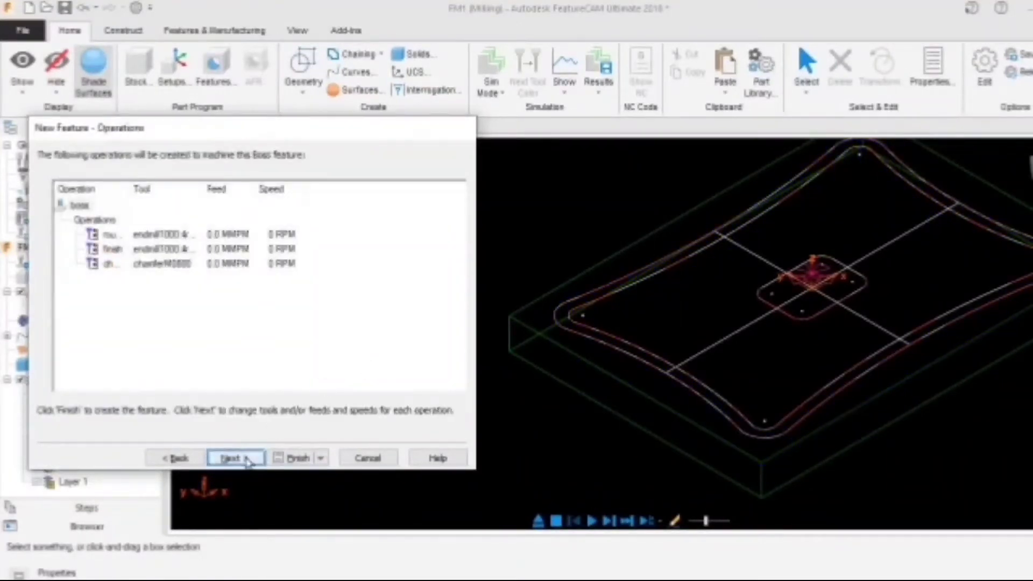
{"action": "left_click", "coordinate": [247, 459]}
{"action": "left_click", "coordinate": [299, 459]}
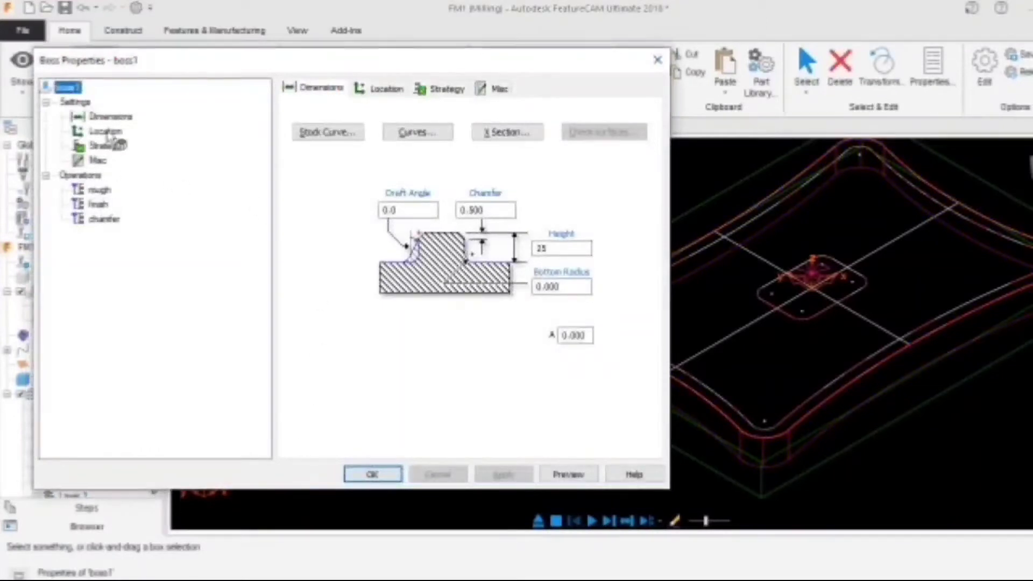
- Assign the 16 mm two-flute HSS flat endmill with 34.930 cutting length to the boss1 rough operation
{"action": "left_click_drag", "start_coordinate": [208, 69], "coordinate": [182, 60]}
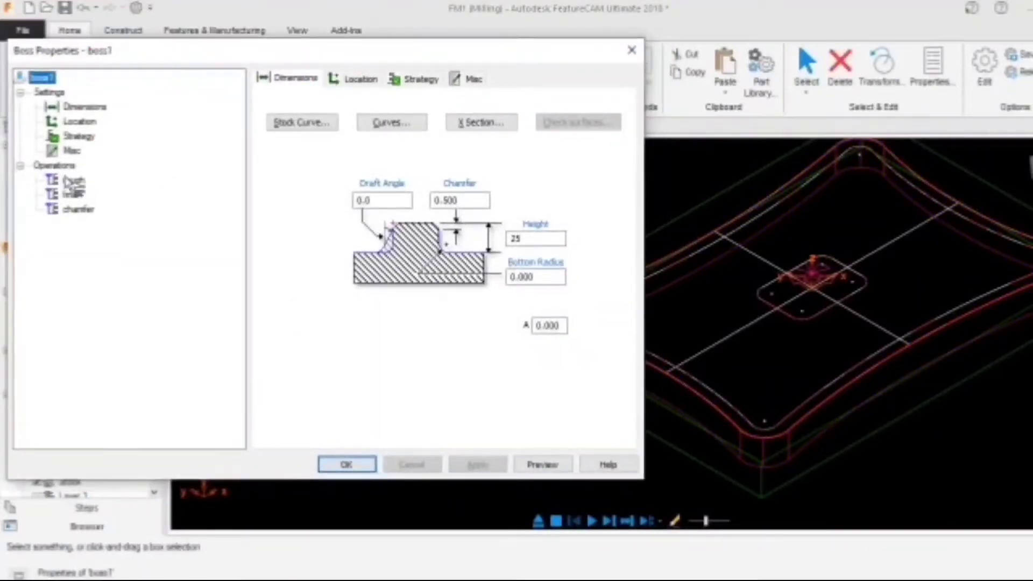
{"action": "left_click", "coordinate": [74, 178]}
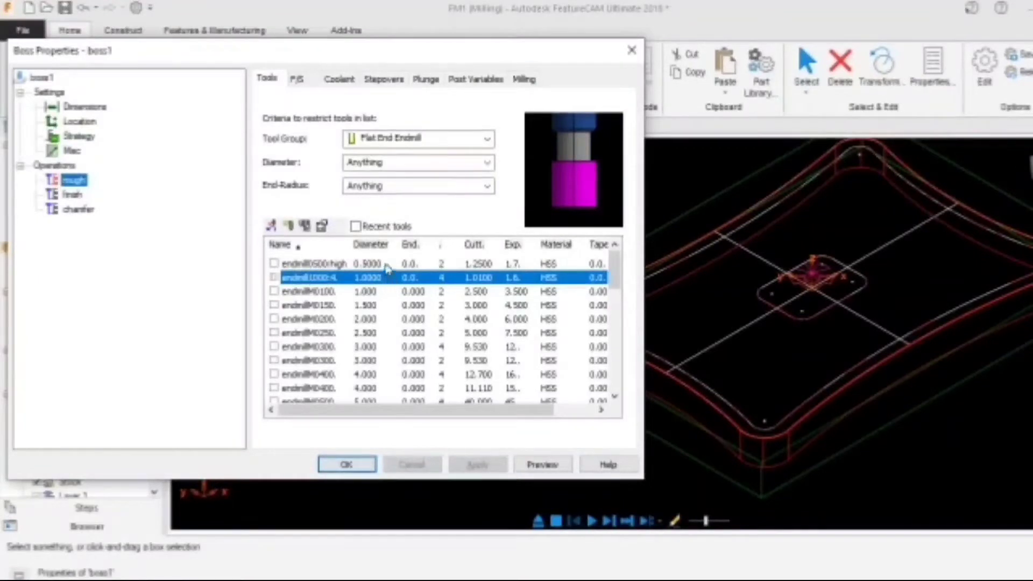
{"action": "scroll", "coordinate": [386, 267], "scroll_direction": "down", "scroll_amount": 5}
{"action": "left_click", "coordinate": [274, 333]}
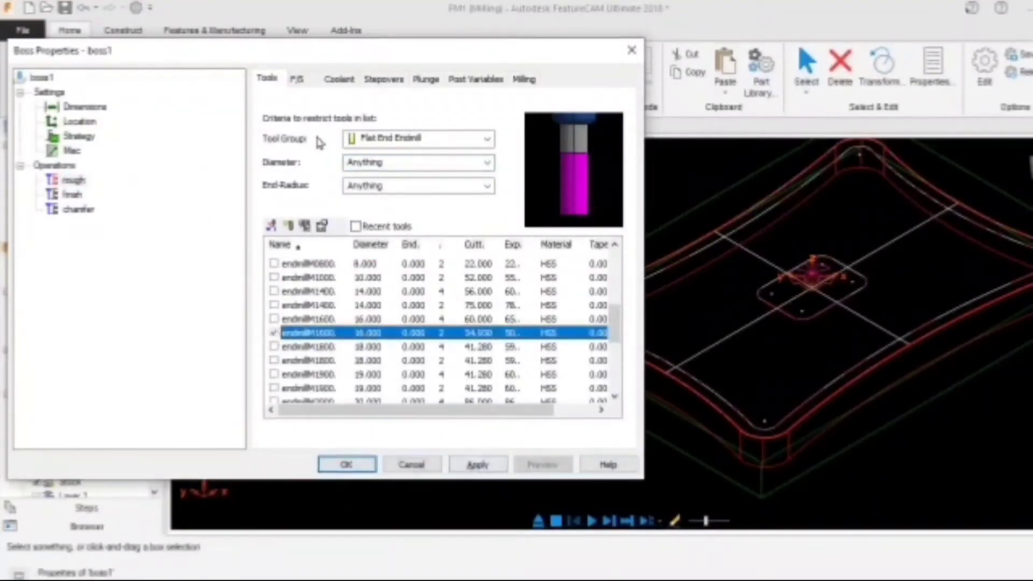
- Override the rough operation's spindle speed with 1200 RPM and review its coolant and milling attributes
{"action": "left_click", "coordinate": [297, 79]}
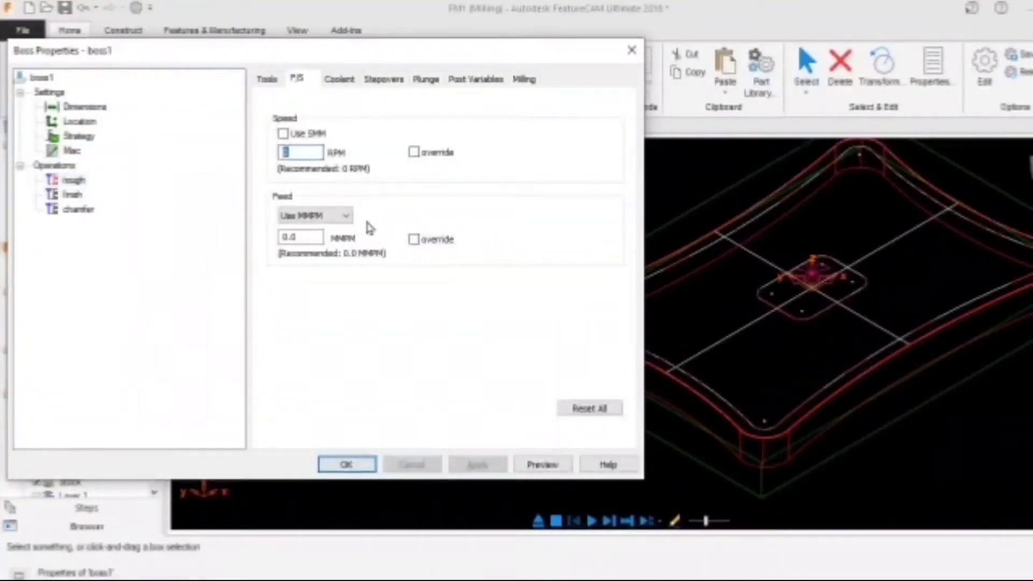
{"action": "type", "text": "1200"}
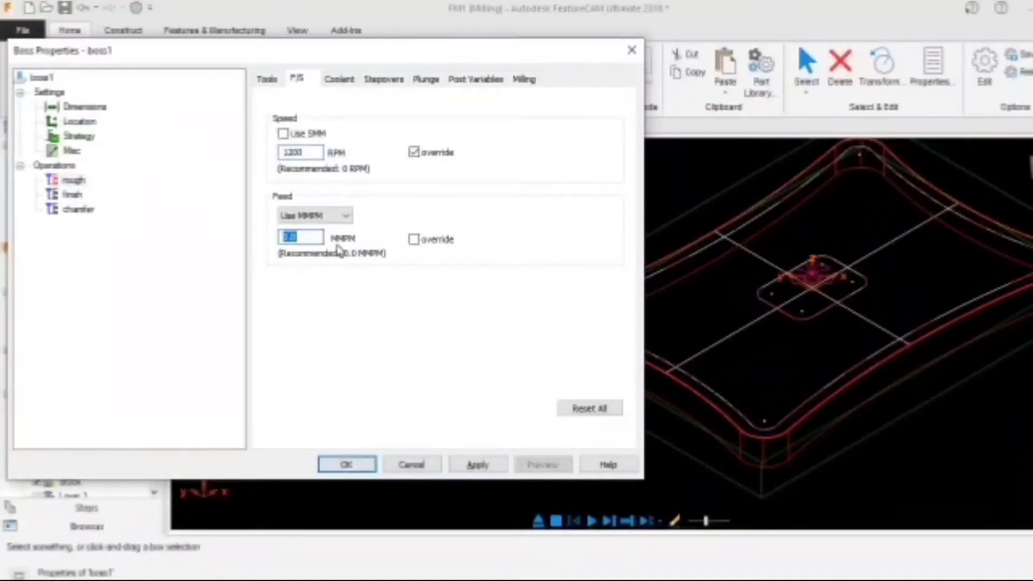
{"action": "left_click", "coordinate": [341, 80]}
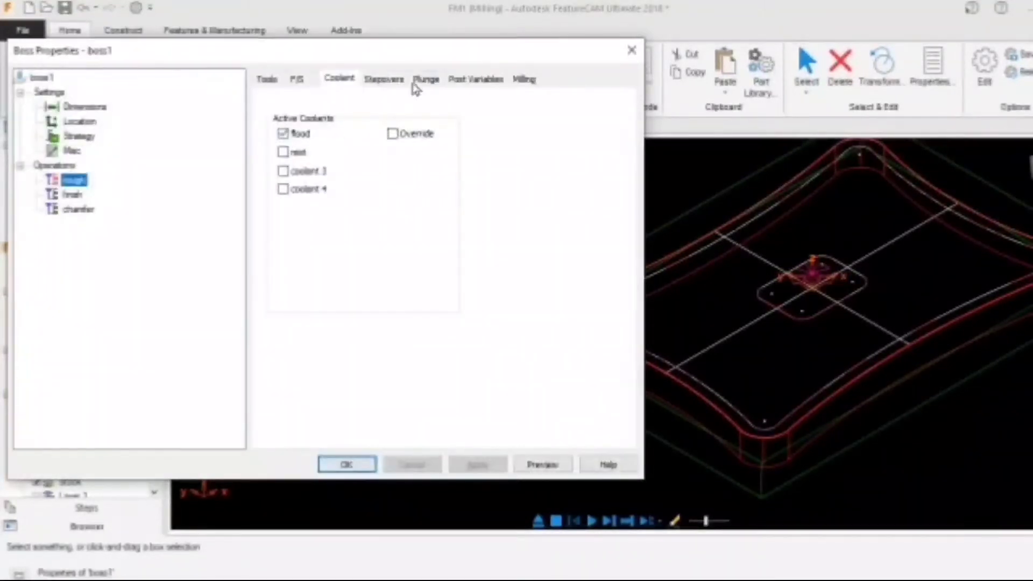
{"action": "left_click", "coordinate": [525, 79]}
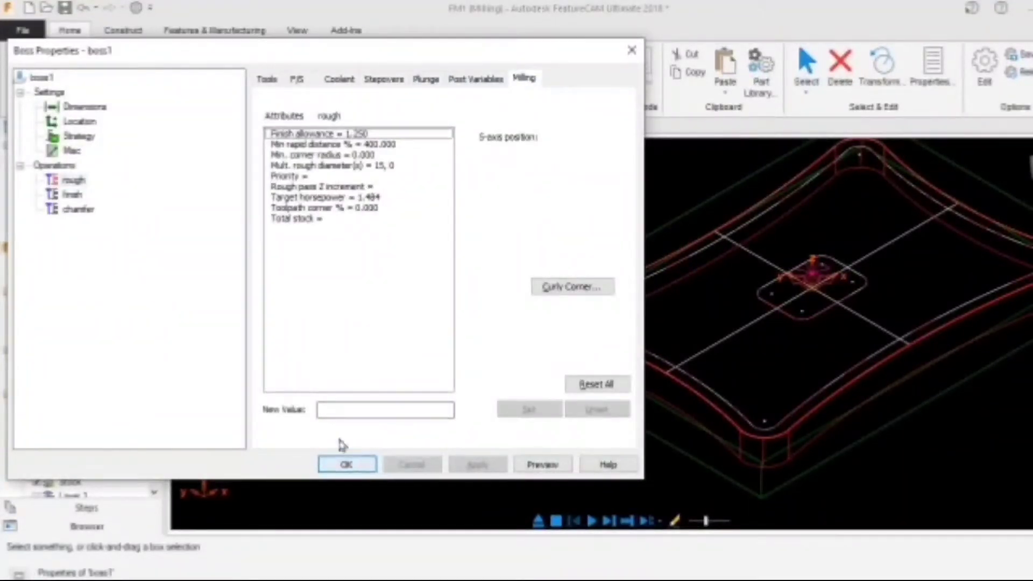
- Assign the same 16 mm two-flute flat endmill to the boss1 finish operation
{"action": "left_click", "coordinate": [72, 195]}
{"action": "left_click", "coordinate": [268, 79]}
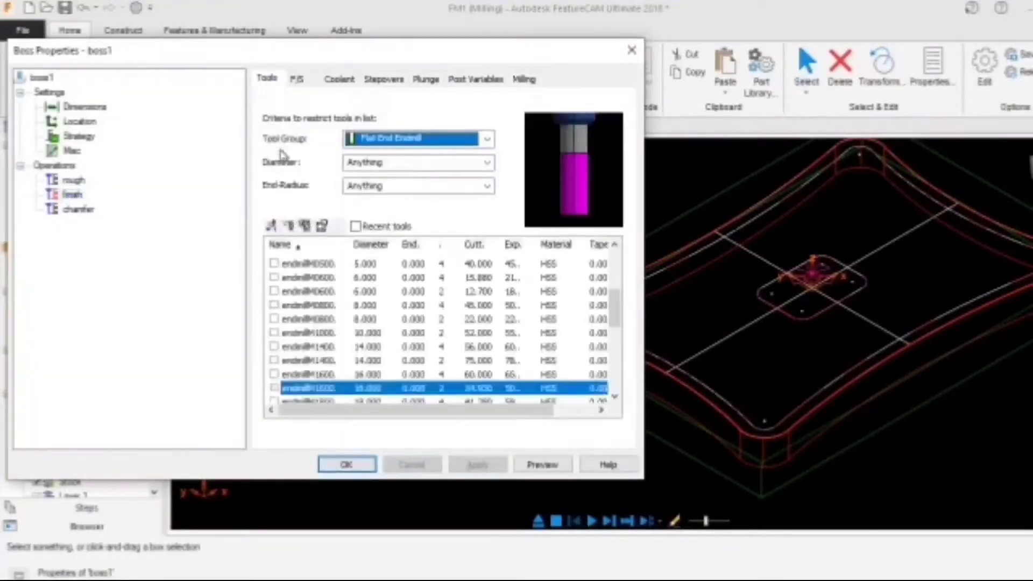
{"action": "left_click", "coordinate": [274, 388]}
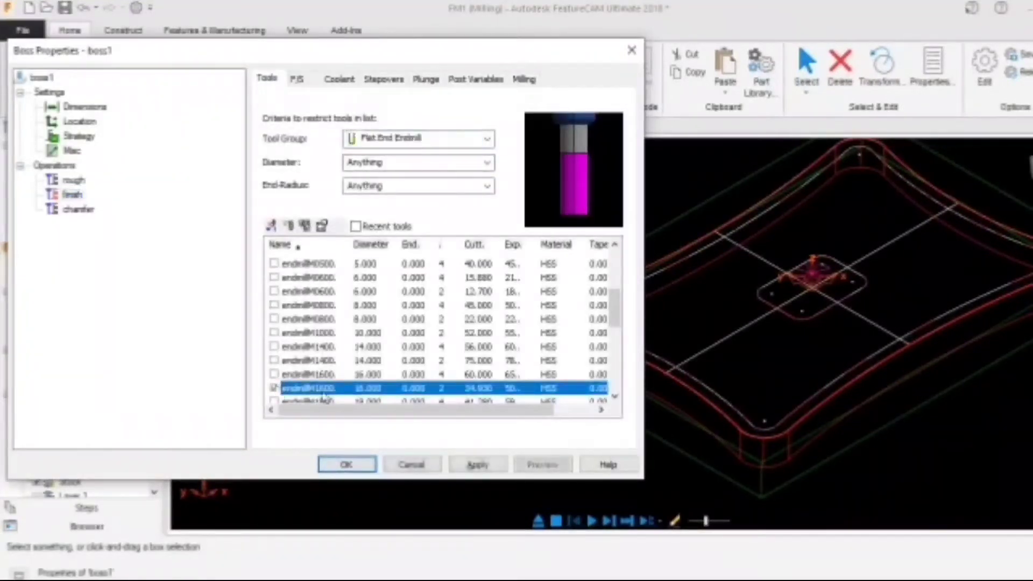
- Override the boss1 finish operation's spindle speed with 1500 RPM and its feed with 340 MMPM
{"action": "left_click", "coordinate": [303, 79]}
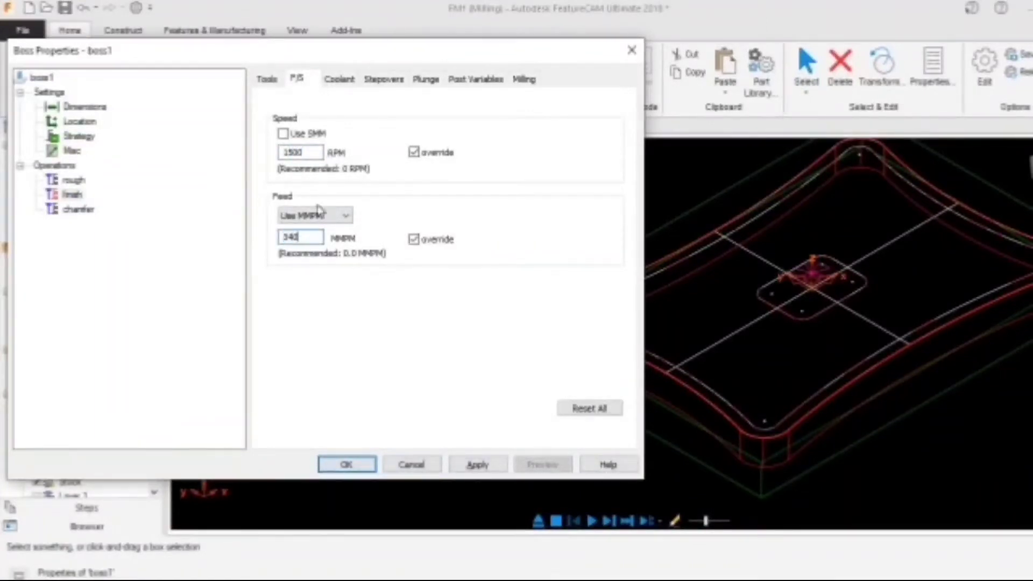
{"action": "left_click", "coordinate": [350, 84]}
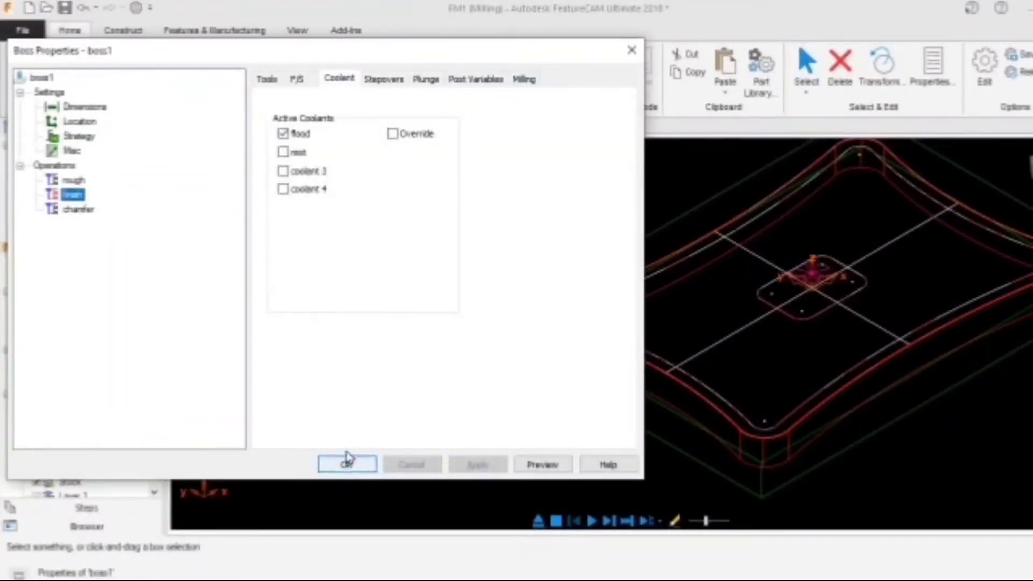
- Assign the 8 mm HSS chamfer mill to the boss1 chamfer operation at 1900 RPM and 600 MMPM, and accept the boss properties
{"action": "left_click", "coordinate": [76, 211]}
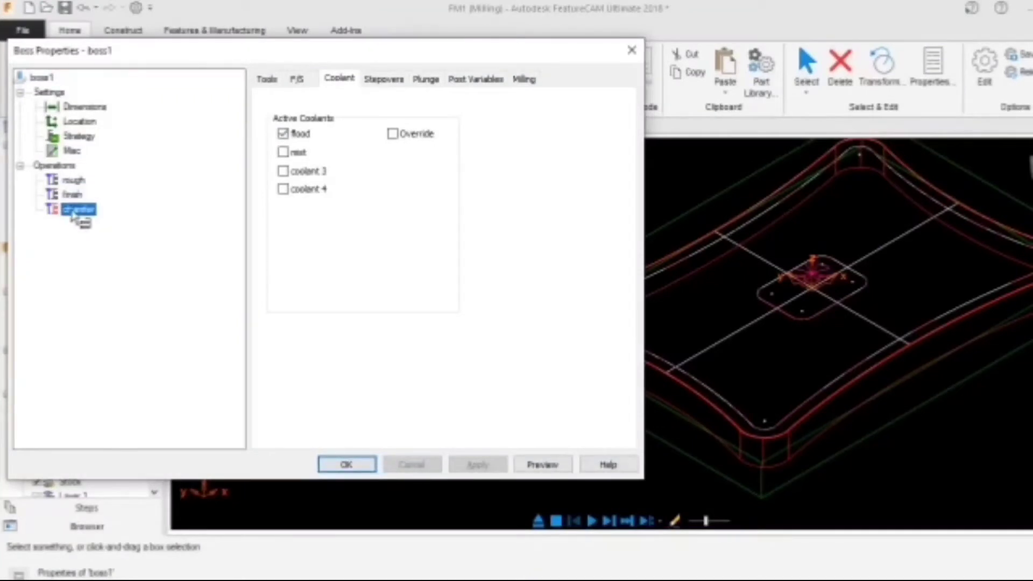
{"action": "left_click", "coordinate": [267, 79]}
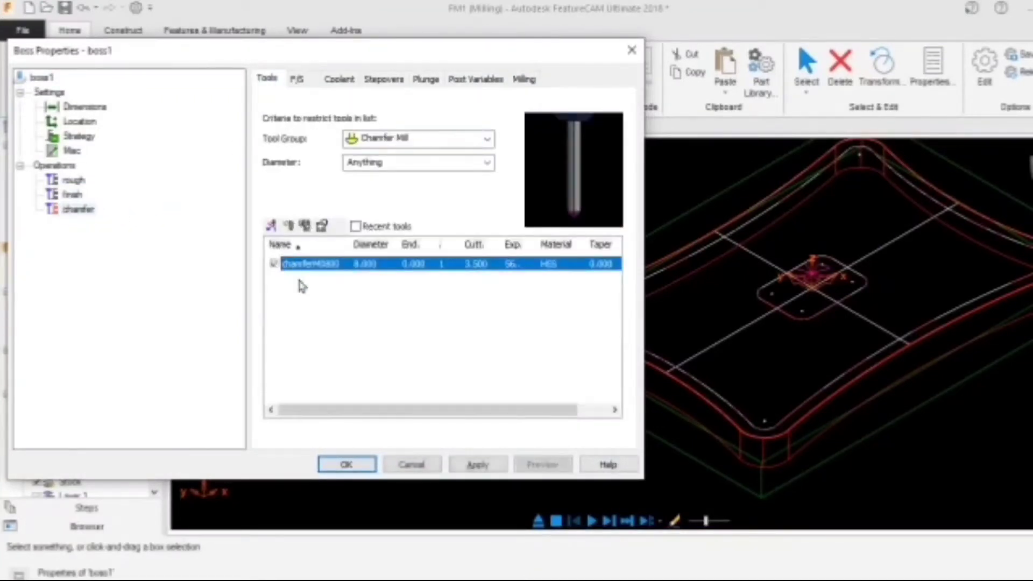
{"action": "left_click", "coordinate": [298, 79]}
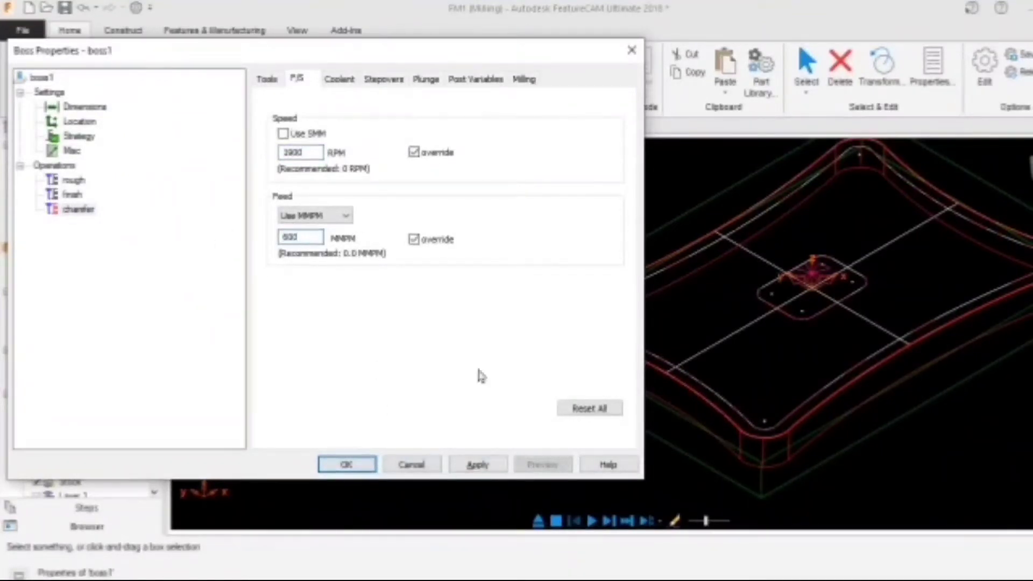
{"action": "left_click", "coordinate": [340, 80]}
{"action": "left_click", "coordinate": [384, 79]}
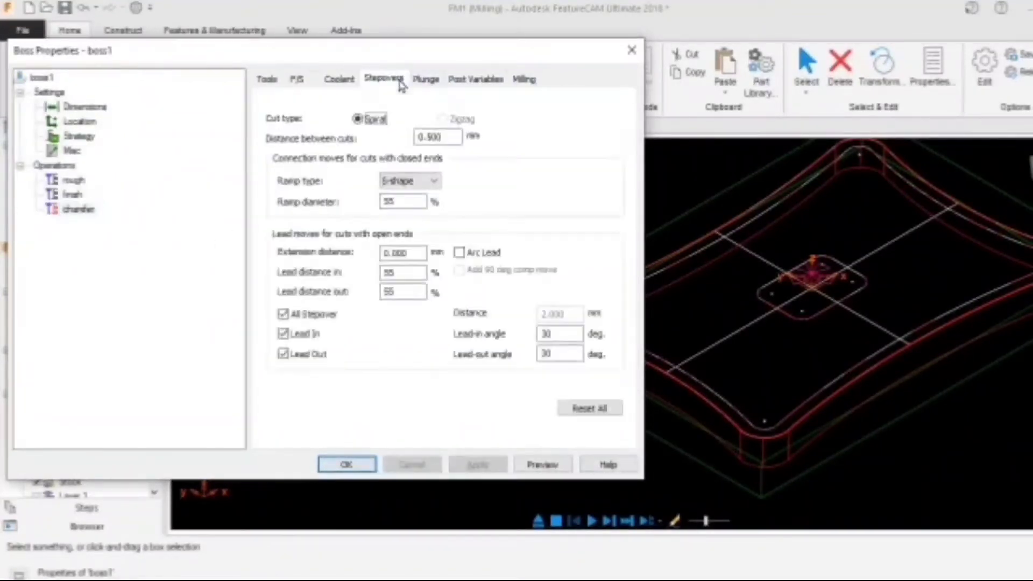
{"action": "left_click", "coordinate": [426, 79]}
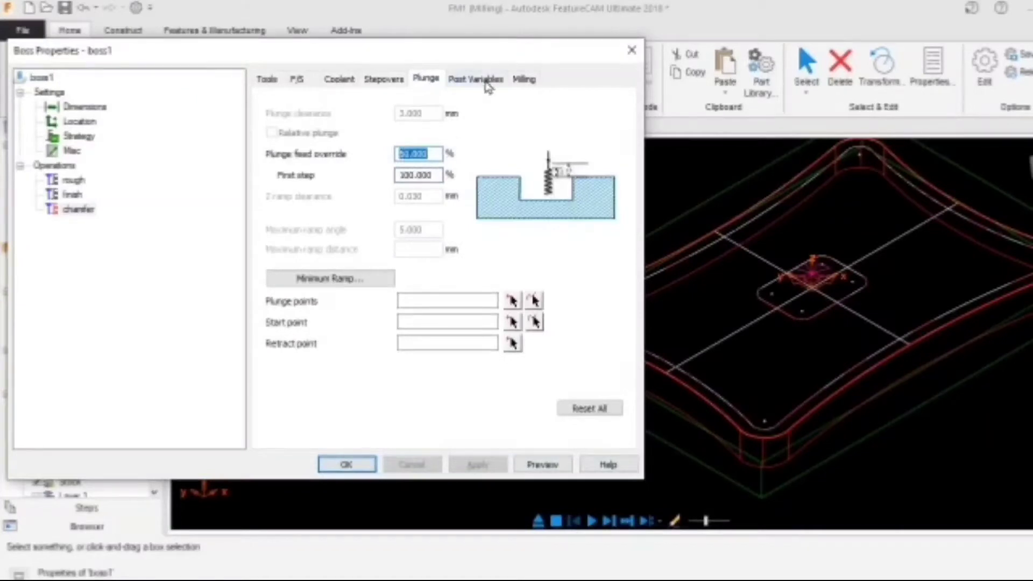
{"action": "left_click", "coordinate": [523, 79]}
{"action": "left_click", "coordinate": [347, 466]}
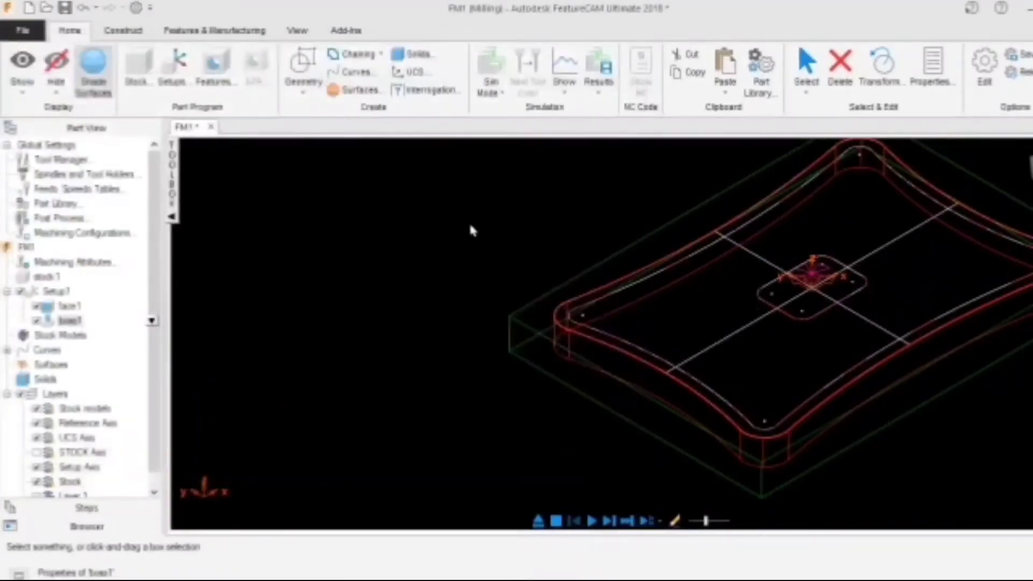
- Simulate the face and boss machining on the stock at an increased playback speed
{"action": "scroll", "coordinate": [626, 301], "scroll_direction": "up", "scroll_amount": 2}
{"action": "scroll", "coordinate": [860, 341], "scroll_direction": "down", "scroll_amount": 2}
{"action": "middle_click_drag", "start_coordinate": [754, 278], "coordinate": [620, 295]}
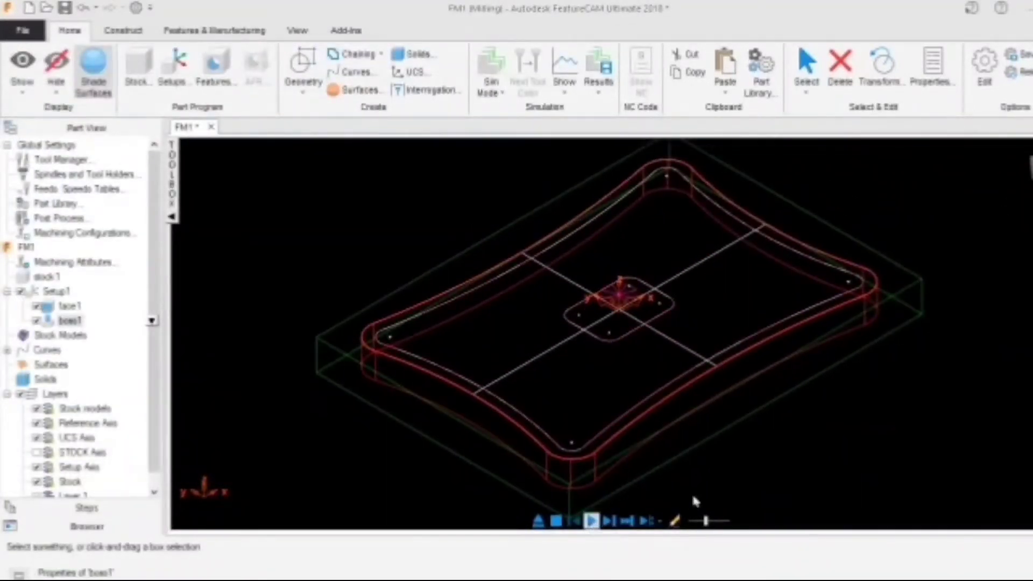
{"action": "left_click", "coordinate": [592, 521]}
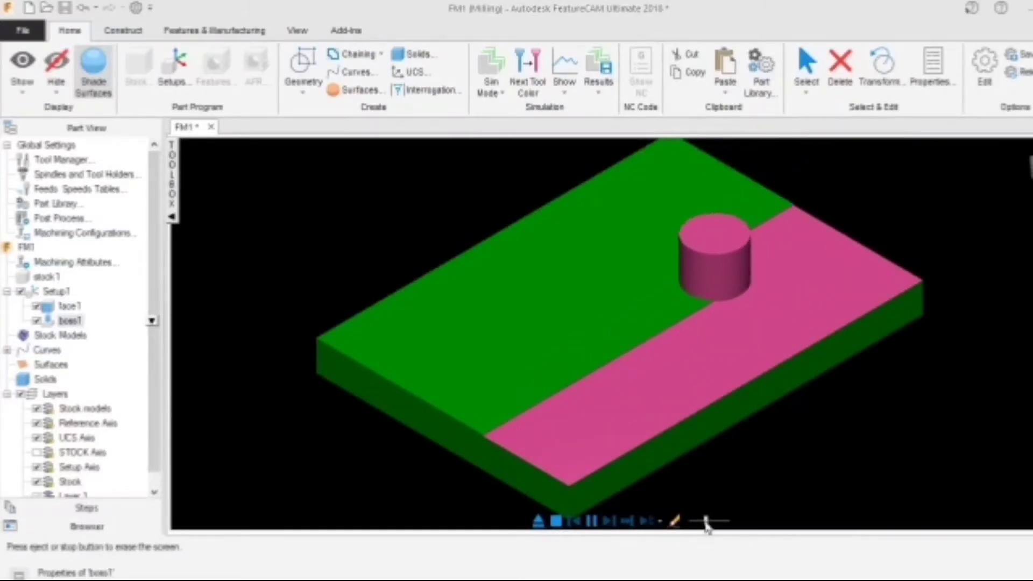
{"action": "left_click_drag", "start_coordinate": [706, 521], "coordinate": [711, 521]}
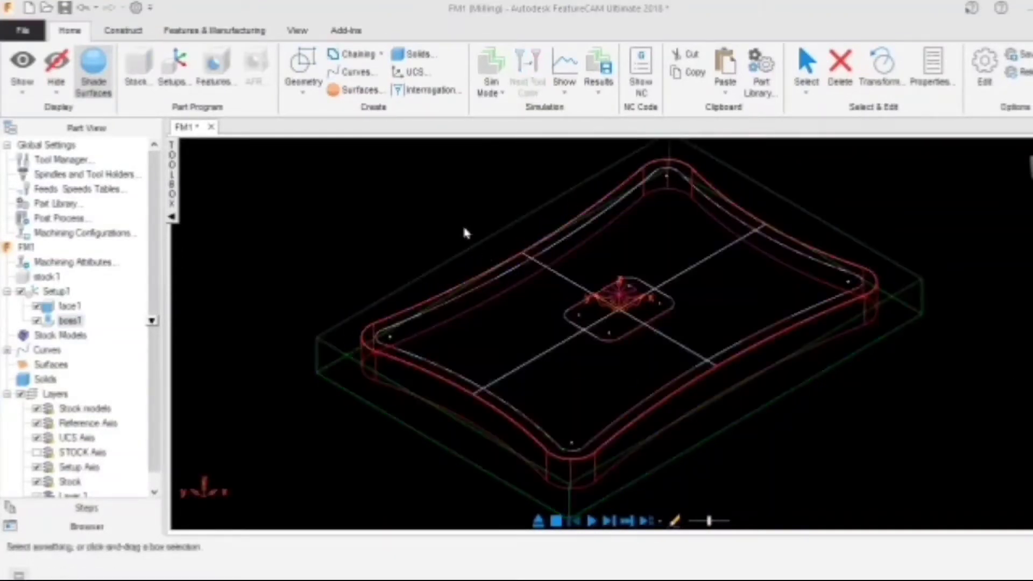
- Start a new pocket feature in the top view and use curve2, the inner contour of the frame, as its boundary
{"action": "right_click", "coordinate": [450, 225]}
{"action": "left_click", "coordinate": [493, 490]}
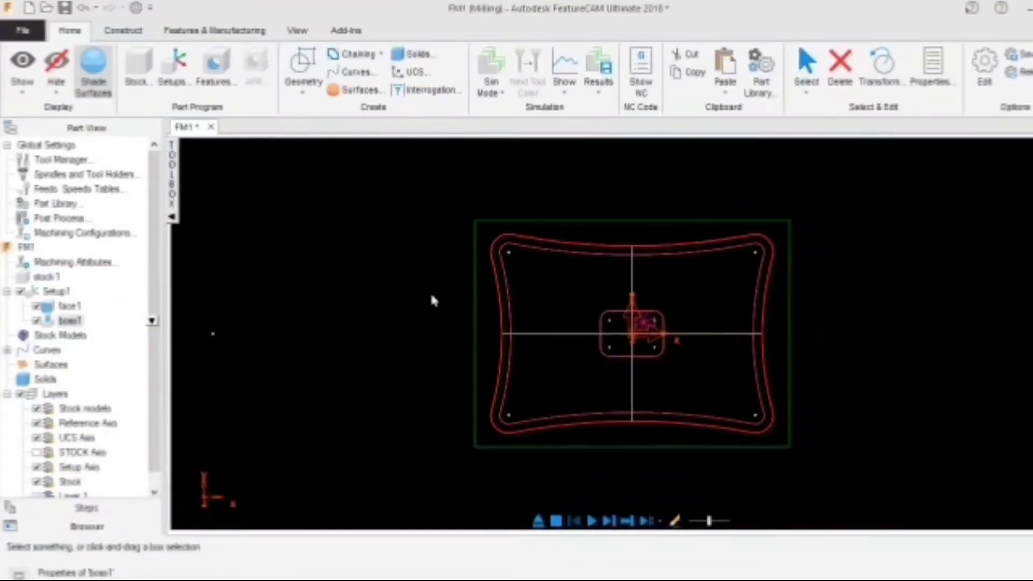
{"action": "left_click", "coordinate": [214, 68]}
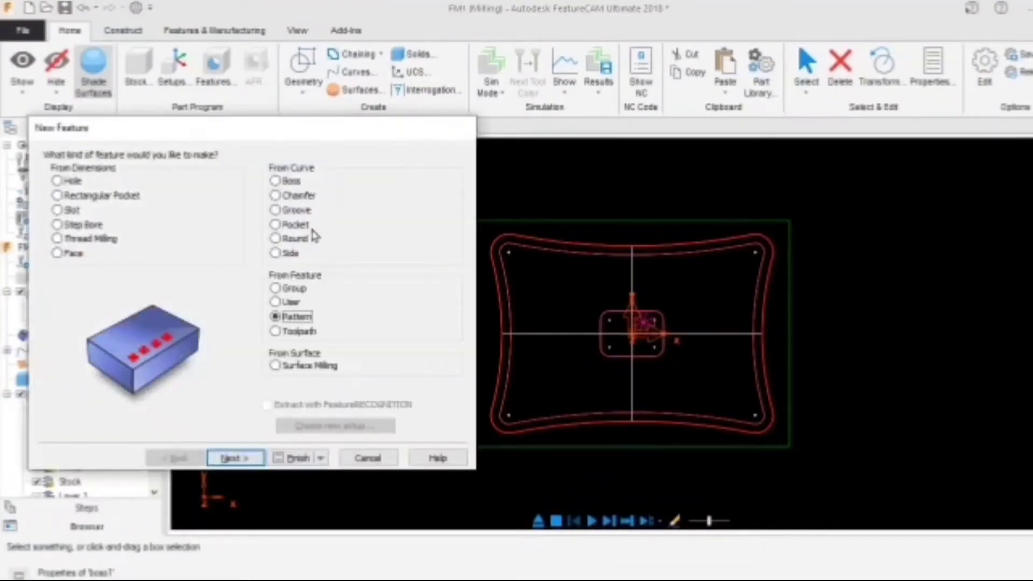
{"action": "left_click", "coordinate": [289, 228]}
{"action": "left_click", "coordinate": [235, 458]}
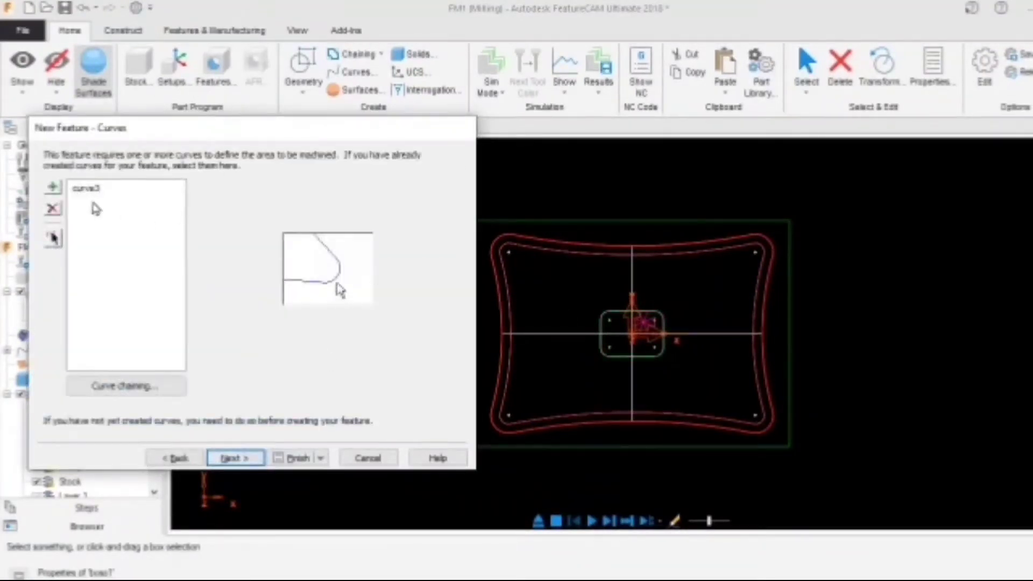
{"action": "left_click", "coordinate": [89, 191]}
{"action": "left_click", "coordinate": [299, 270]}
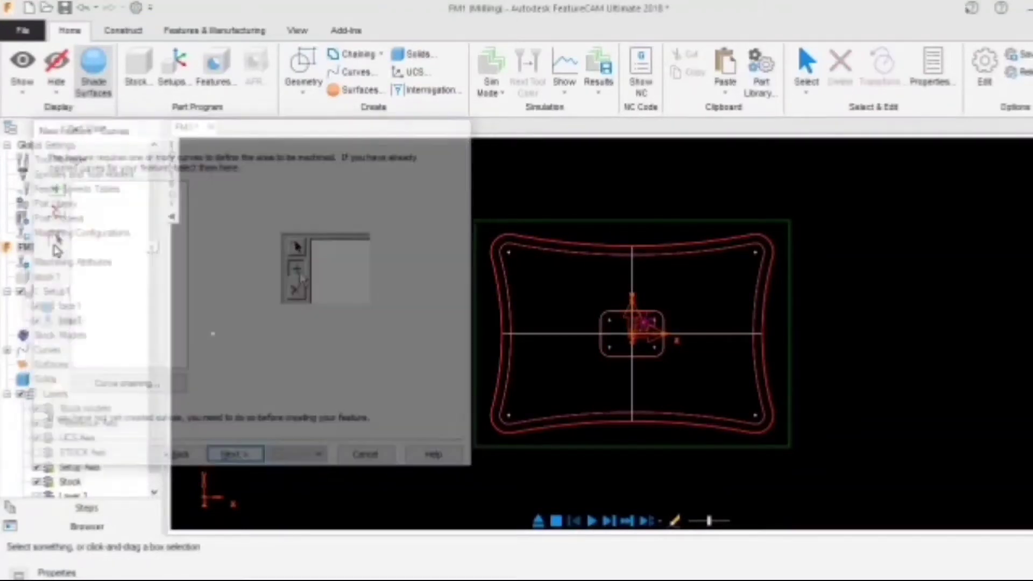
{"action": "left_click", "coordinate": [524, 256]}
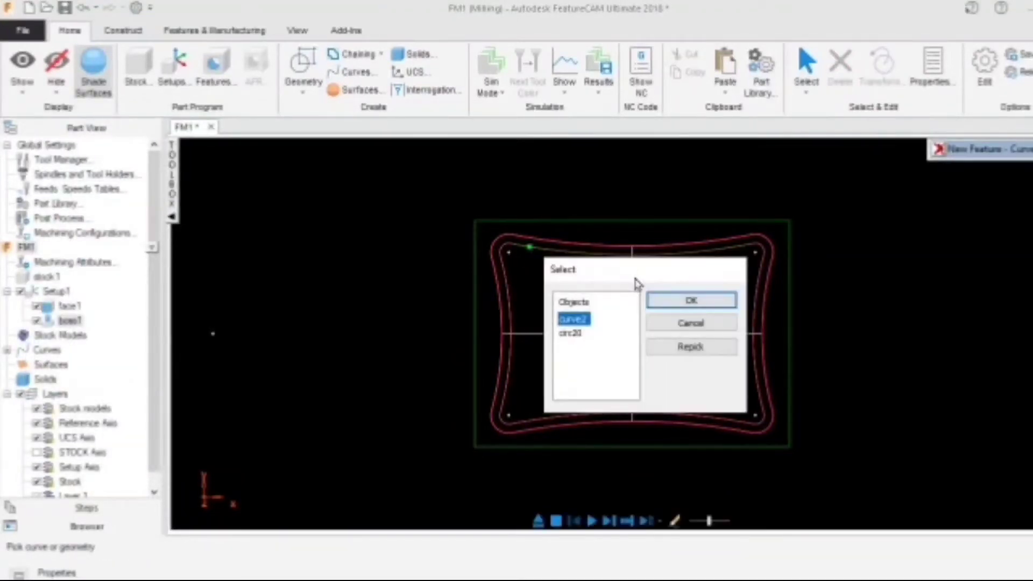
{"action": "left_click", "coordinate": [673, 300]}
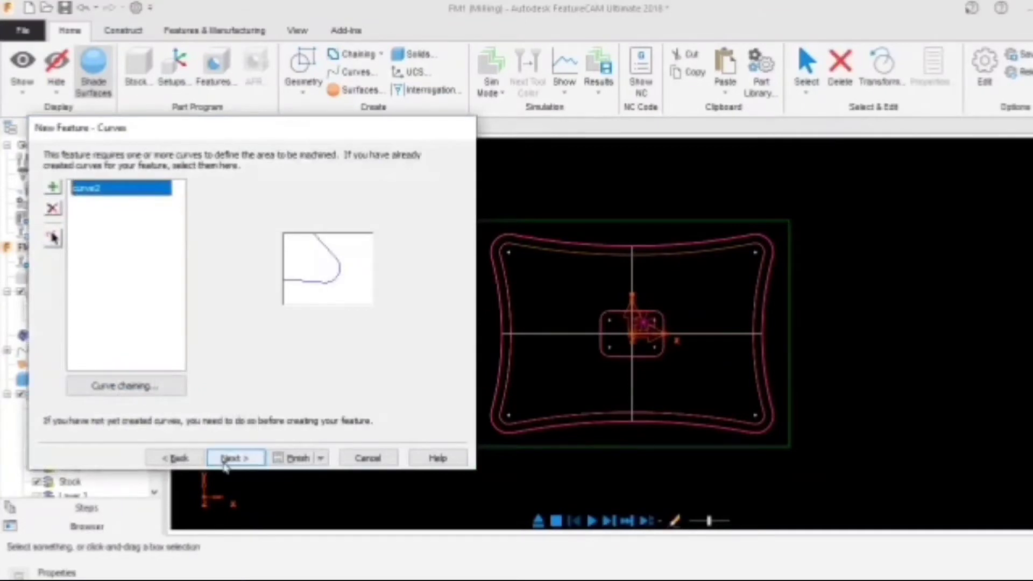
- Set the pocket depth to 25 and its chamfer to 0.5, and create the feature with the default strategies
{"action": "left_click", "coordinate": [232, 459]}
{"action": "left_click", "coordinate": [236, 459]}
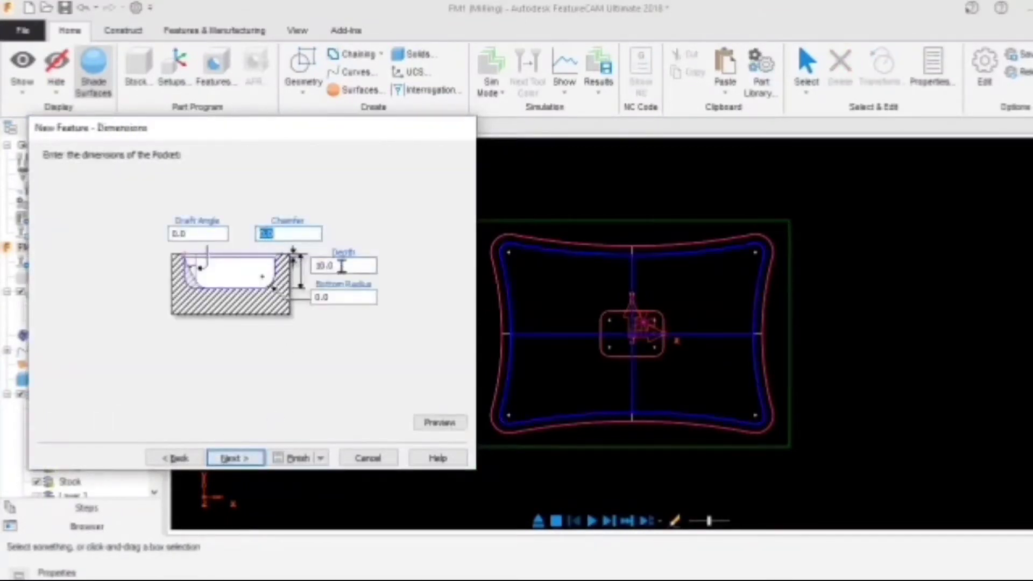
{"action": "left_click", "coordinate": [227, 458]}
{"action": "left_click", "coordinate": [185, 460]}
{"action": "left_click", "coordinate": [230, 459]}
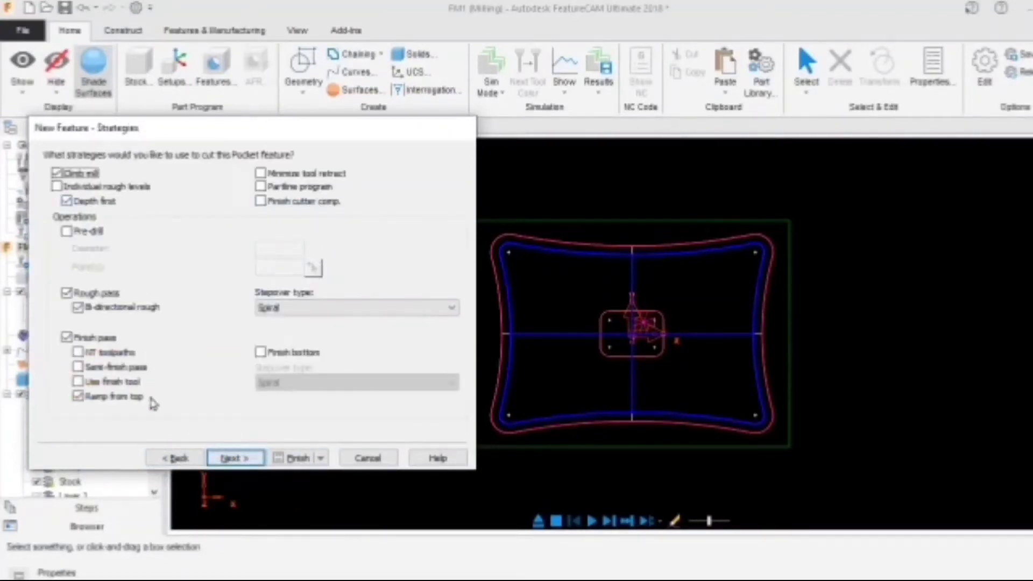
{"action": "left_click", "coordinate": [235, 459]}
{"action": "left_click", "coordinate": [253, 459]}
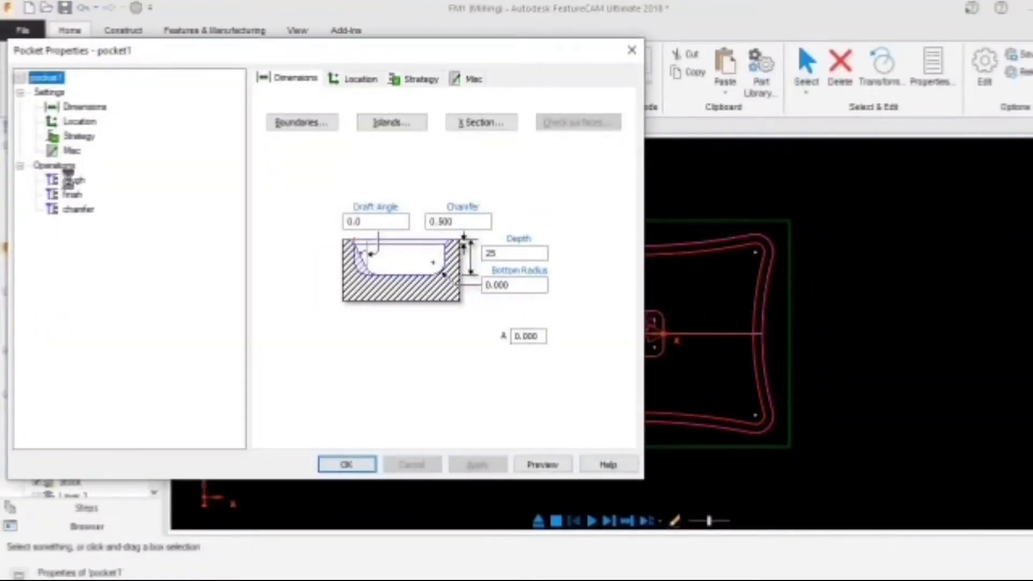
- Assign the 16 mm four-flute flat endmill with 60.000 cutting length to the pocket1 rough operation at 1200 RPM and 350 MMPM
{"action": "left_click", "coordinate": [70, 179]}
{"action": "left_click", "coordinate": [310, 374]}
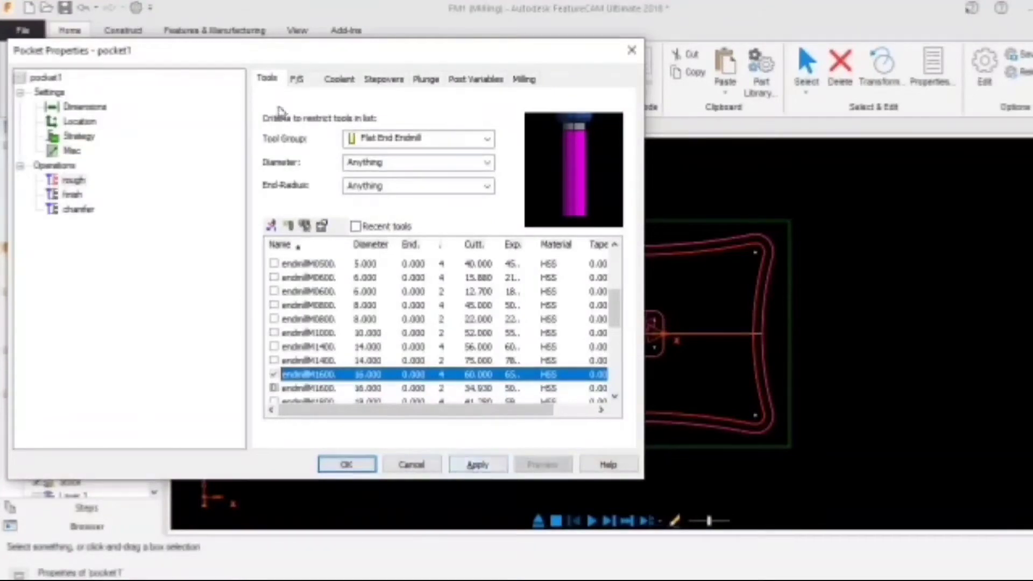
{"action": "left_click", "coordinate": [298, 79]}
{"action": "type", "text": "1200"}
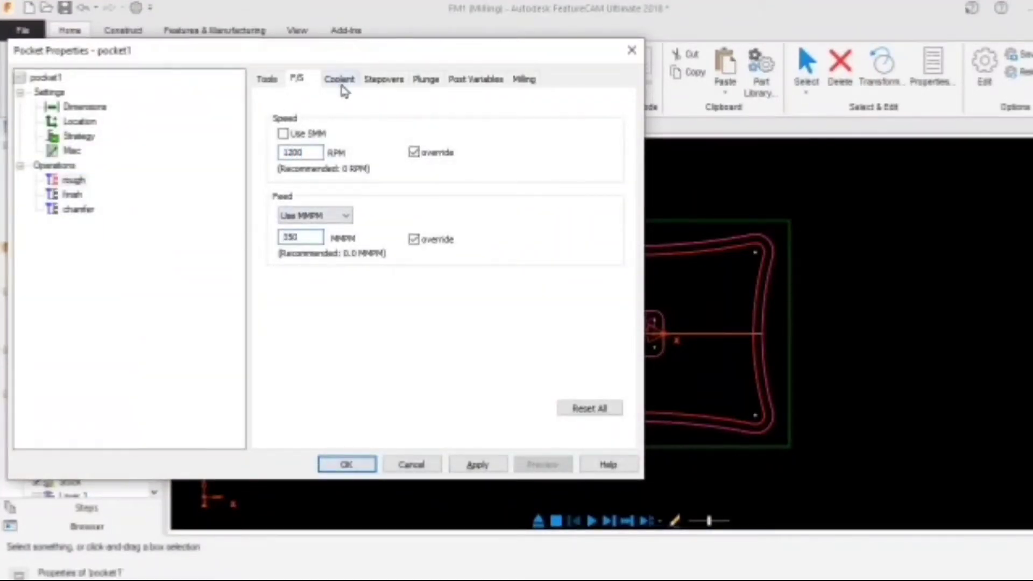
- Set the rough pass Z increment of the pocket1 rough operation to 10
{"action": "left_click", "coordinate": [340, 81]}
{"action": "left_click", "coordinate": [522, 81]}
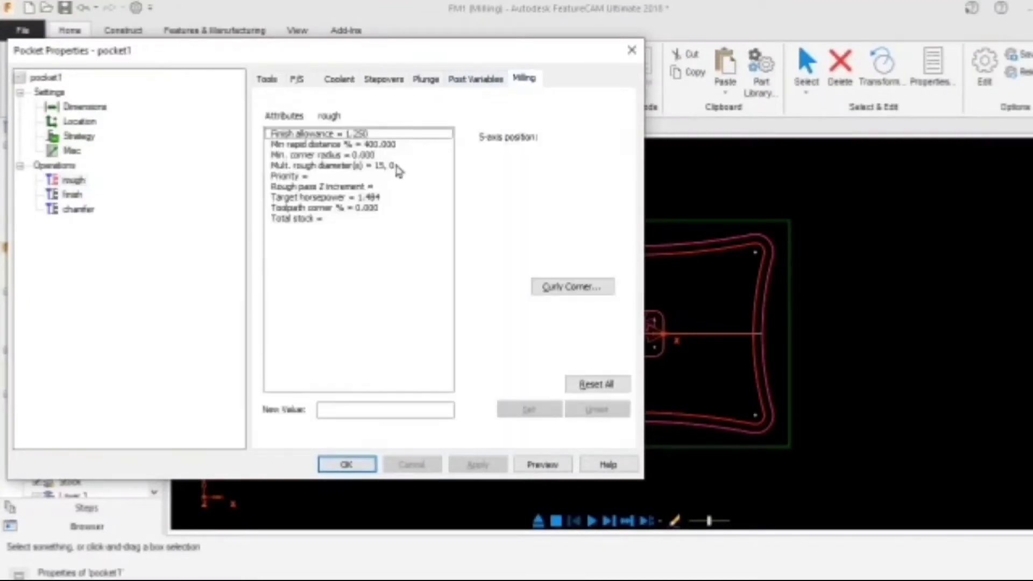
{"action": "left_click", "coordinate": [355, 187]}
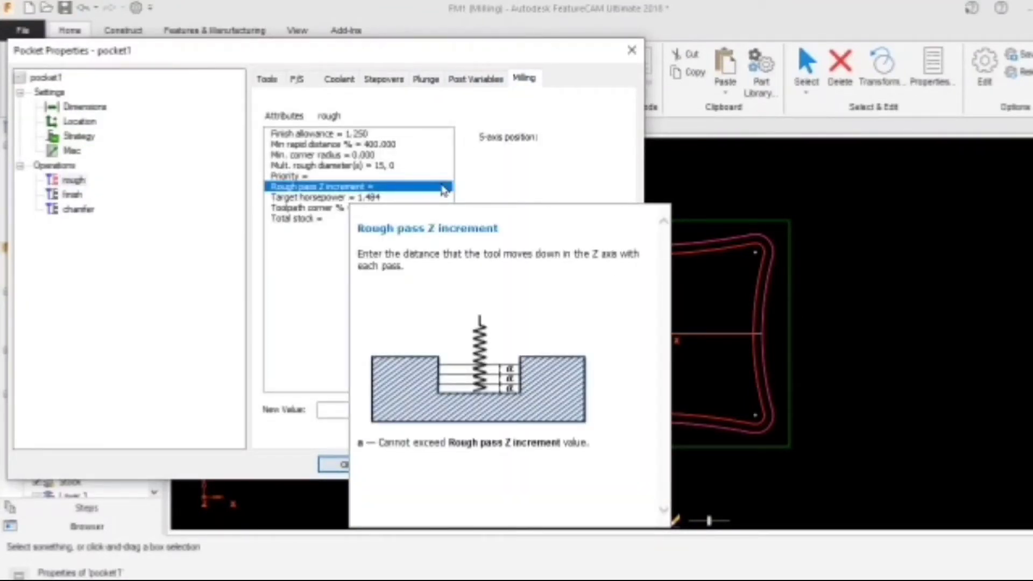
{"action": "type", "text": "10"}
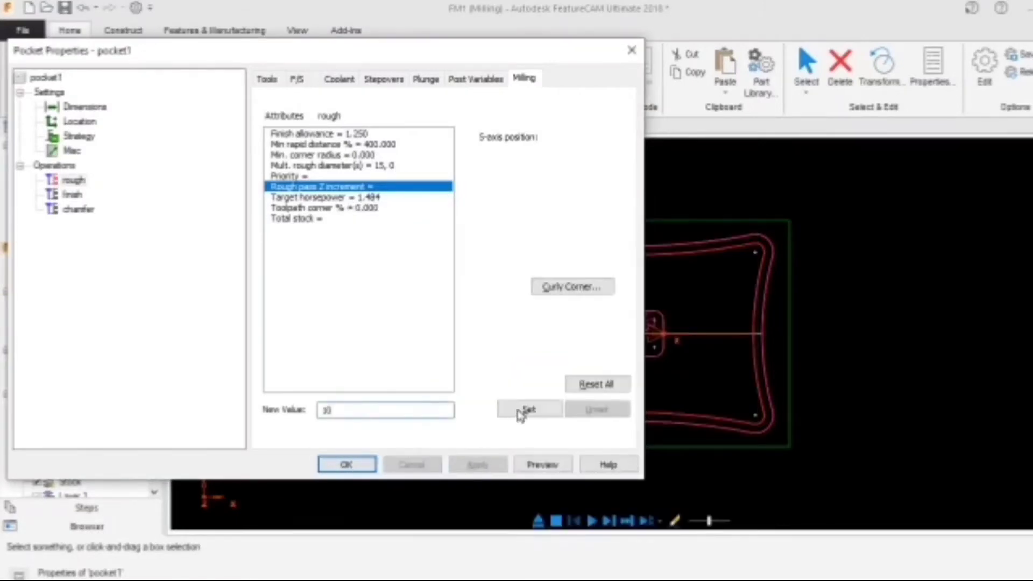
{"action": "left_click", "coordinate": [521, 412]}
- Assign the 16 mm two-flute flat endmill to the pocket1 finish operation, override it with 1500 RPM and 300 MMPM, and check its coolant
{"action": "left_click", "coordinate": [73, 194]}
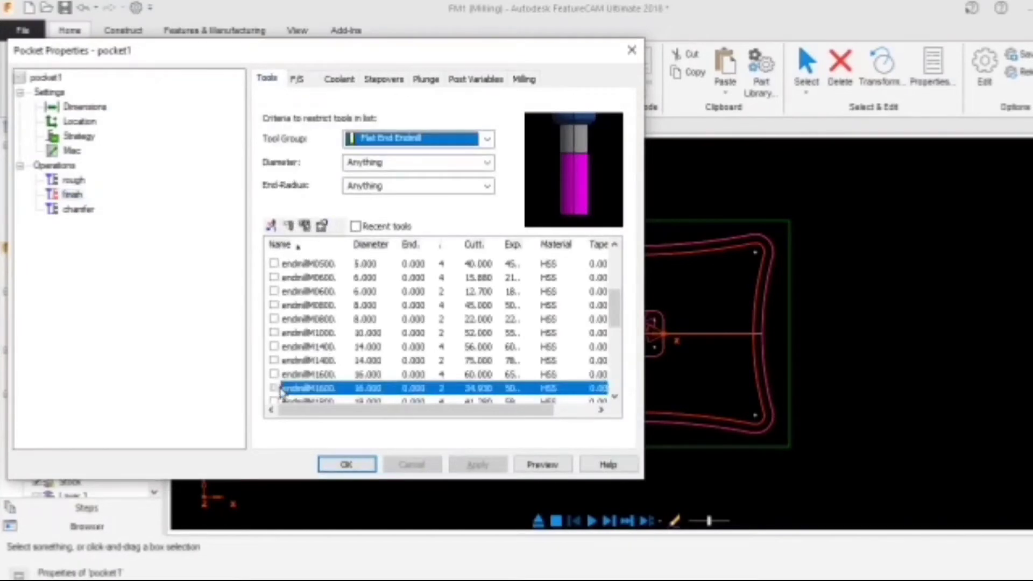
{"action": "left_click", "coordinate": [275, 388]}
{"action": "left_click", "coordinate": [478, 465]}
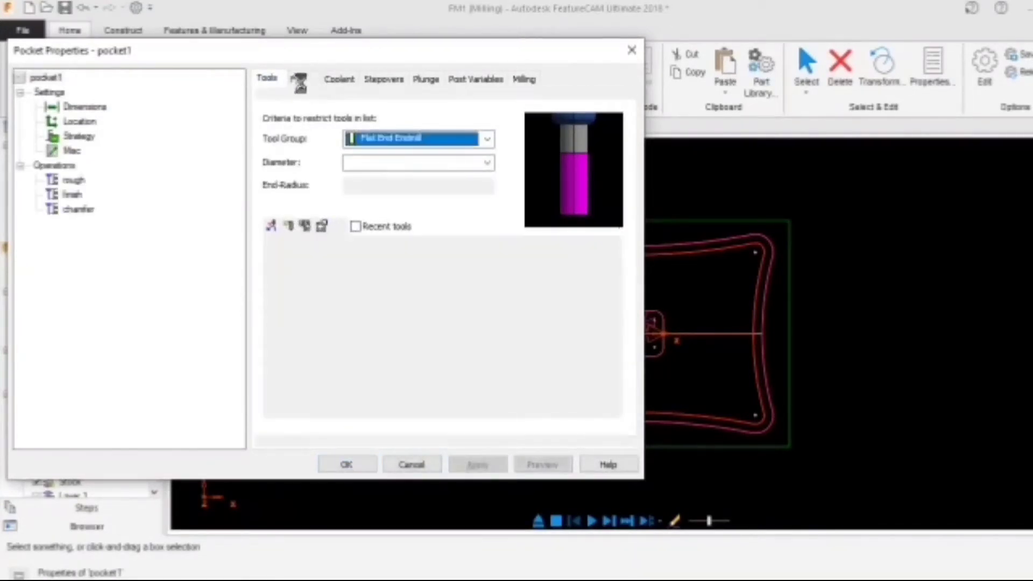
{"action": "left_click", "coordinate": [296, 79]}
{"action": "type", "text": "1500"}
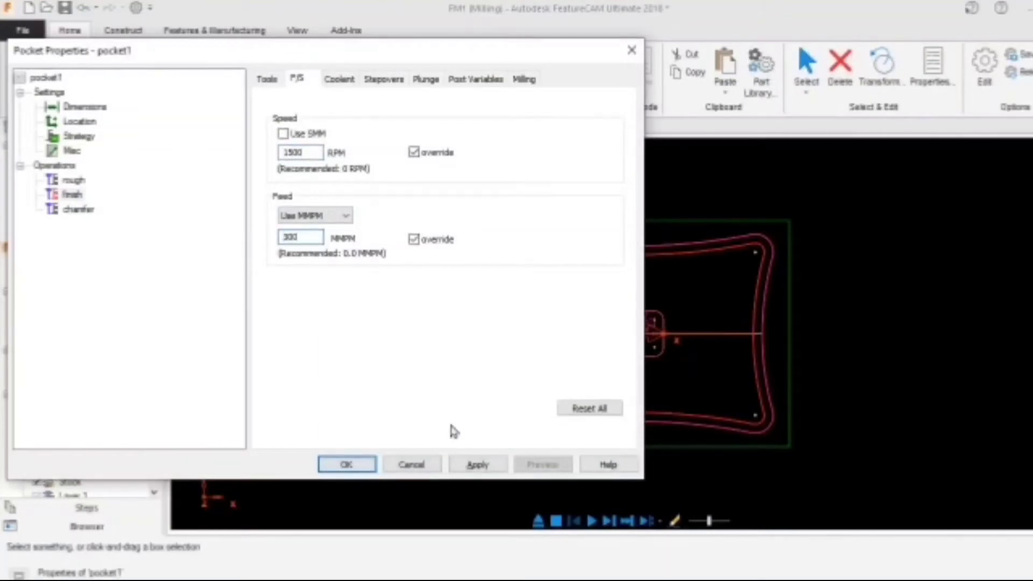
{"action": "left_click", "coordinate": [477, 465]}
{"action": "left_click", "coordinate": [339, 79]}
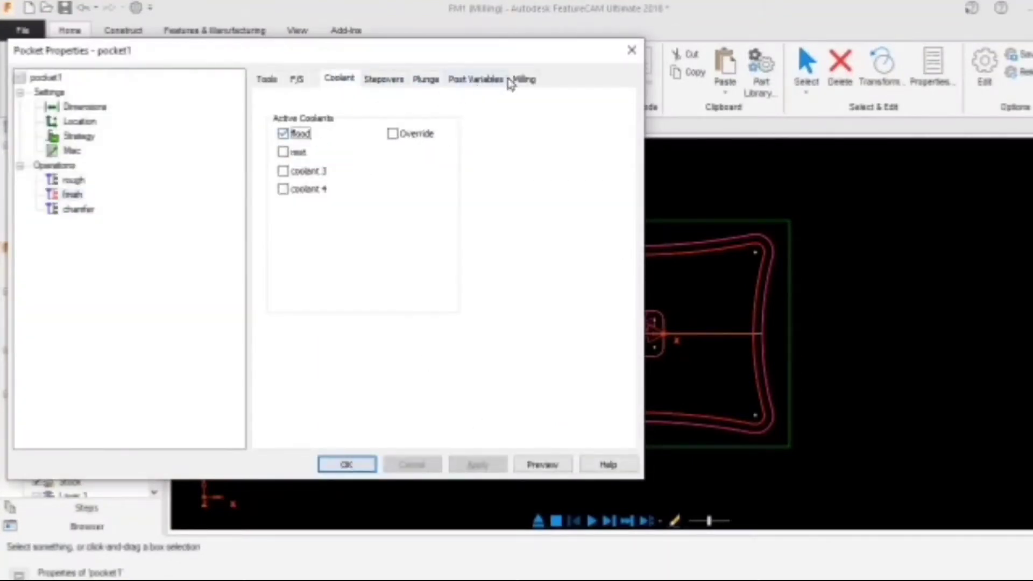
- Assign the 8 mm chamfer mill to the pocket1 chamfer operation at 1900 RPM and 600 MMPM, and accept the pocket properties
{"action": "left_click", "coordinate": [267, 79]}
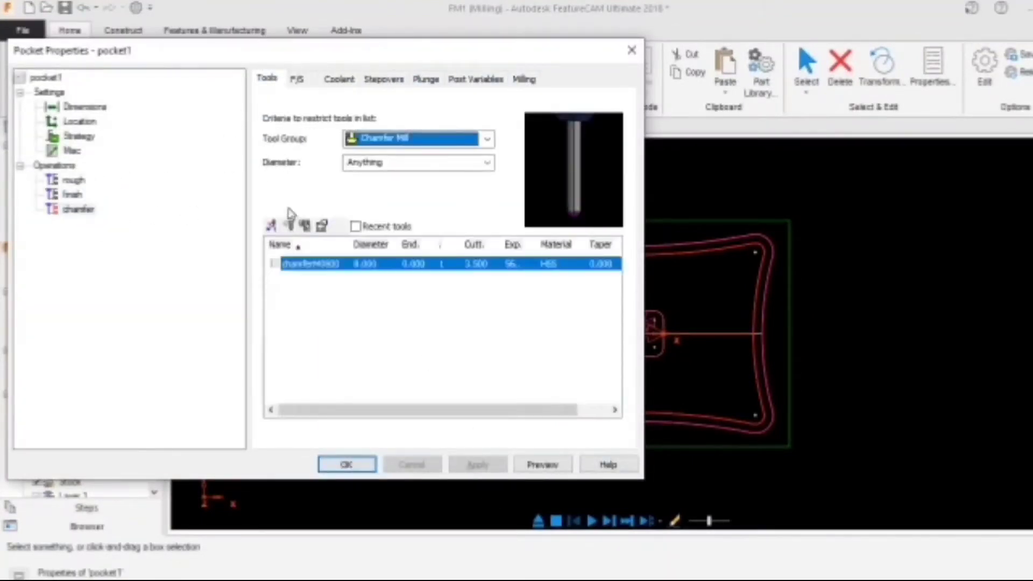
{"action": "left_click", "coordinate": [274, 264]}
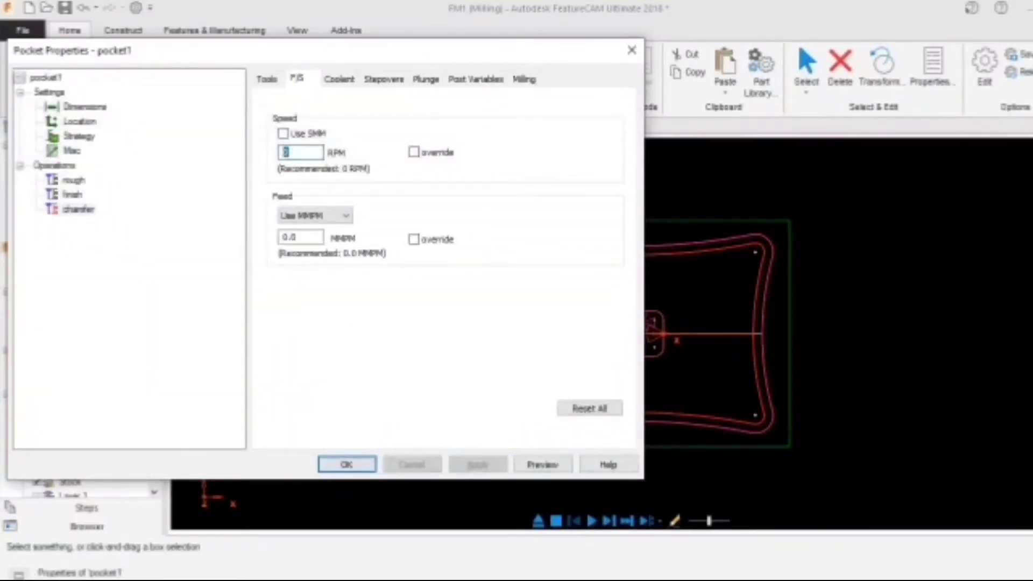
{"action": "type", "text": "2000"}
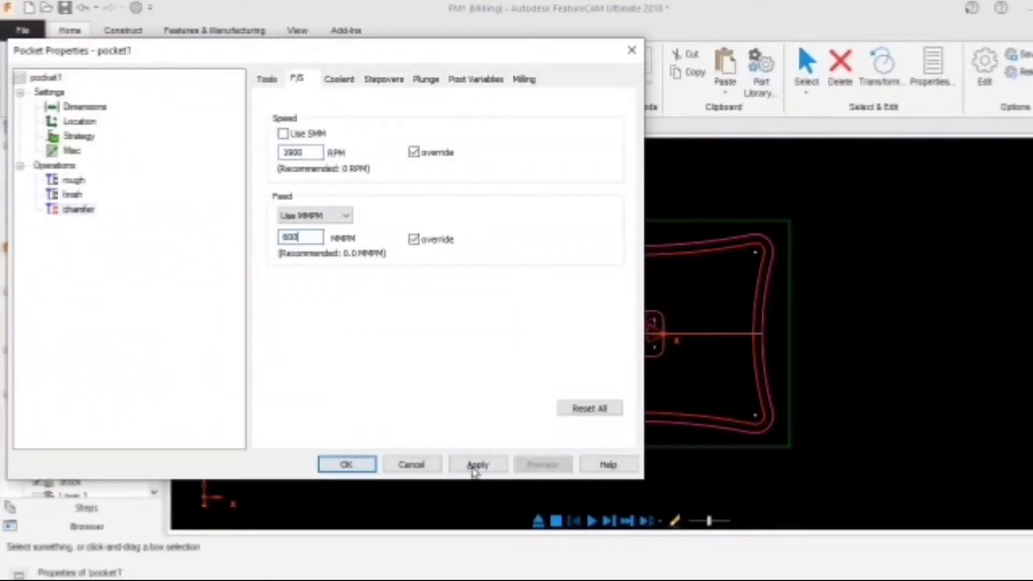
{"action": "left_click", "coordinate": [482, 465]}
{"action": "left_click", "coordinate": [346, 464]}
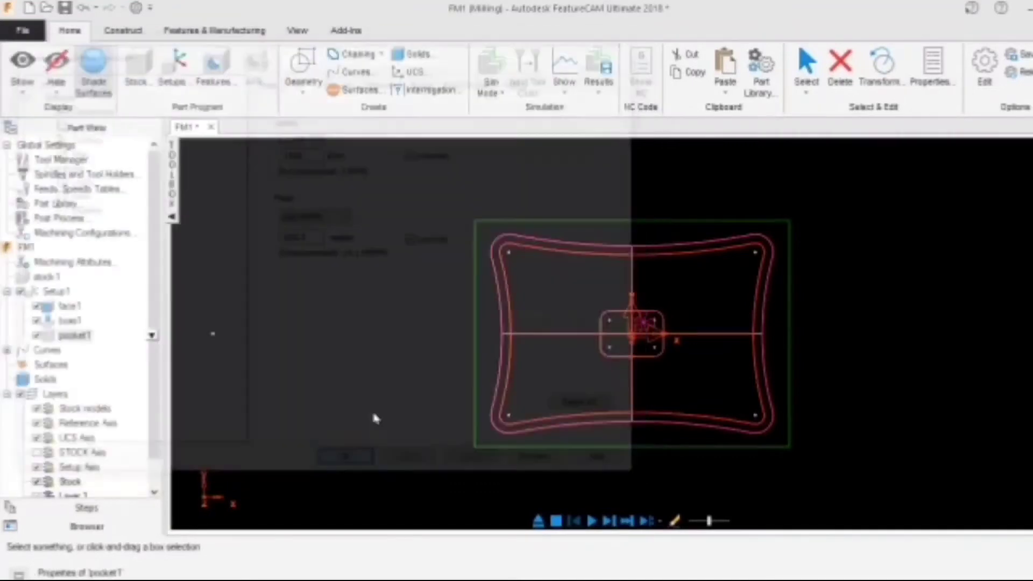
- Run the machining simulation of Setup1 in isometric view with the default operation ordering and inspect the cut part
{"action": "right_click", "coordinate": [407, 211]}
{"action": "left_click", "coordinate": [448, 467]}
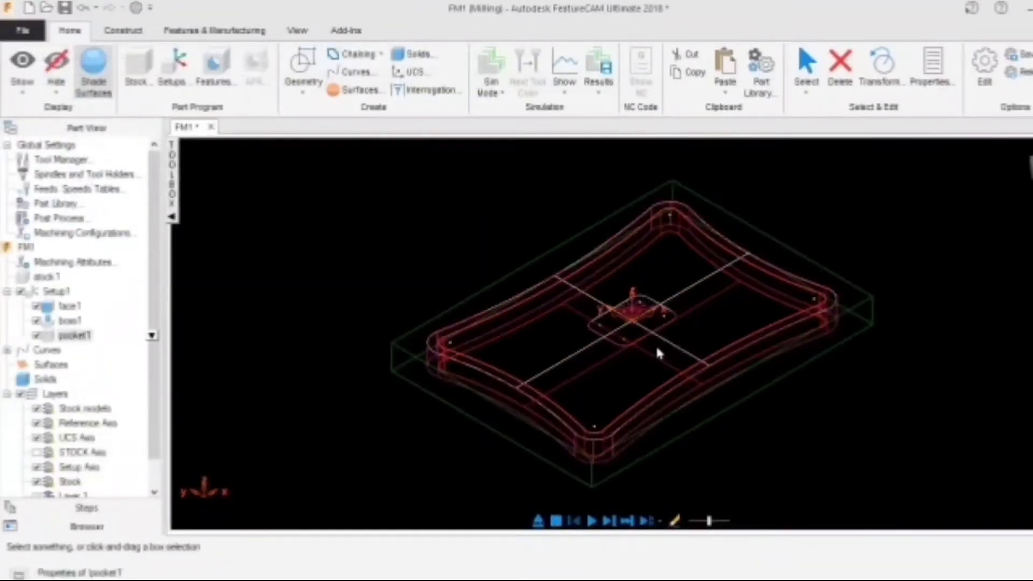
{"action": "left_click", "coordinate": [600, 513]}
{"action": "left_click", "coordinate": [590, 521]}
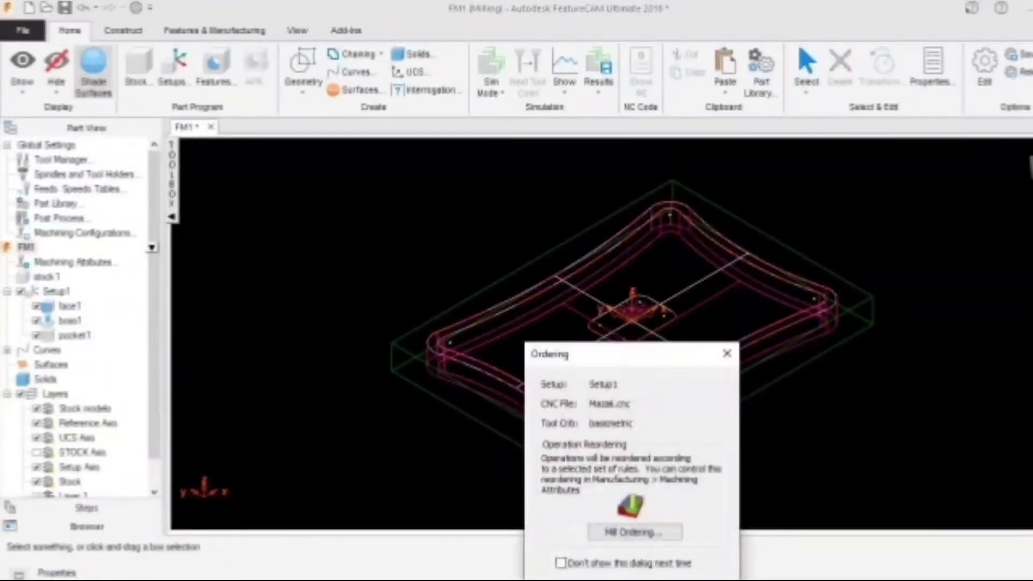
{"action": "left_click", "coordinate": [709, 418]}
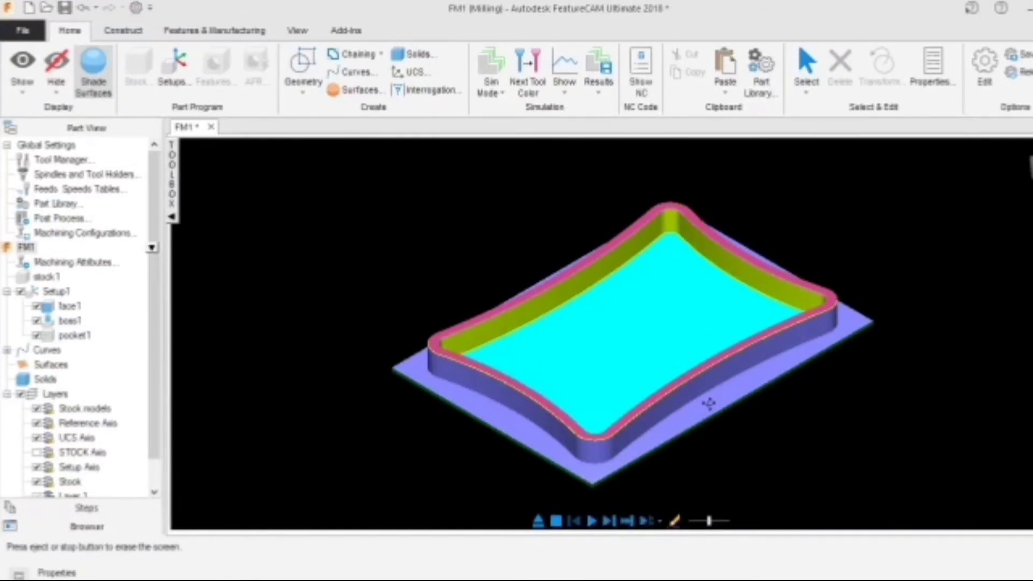
{"action": "scroll", "coordinate": [629, 312], "scroll_direction": "up", "scroll_amount": 3}
{"action": "scroll", "coordinate": [629, 312], "scroll_direction": "down", "scroll_amount": 3}
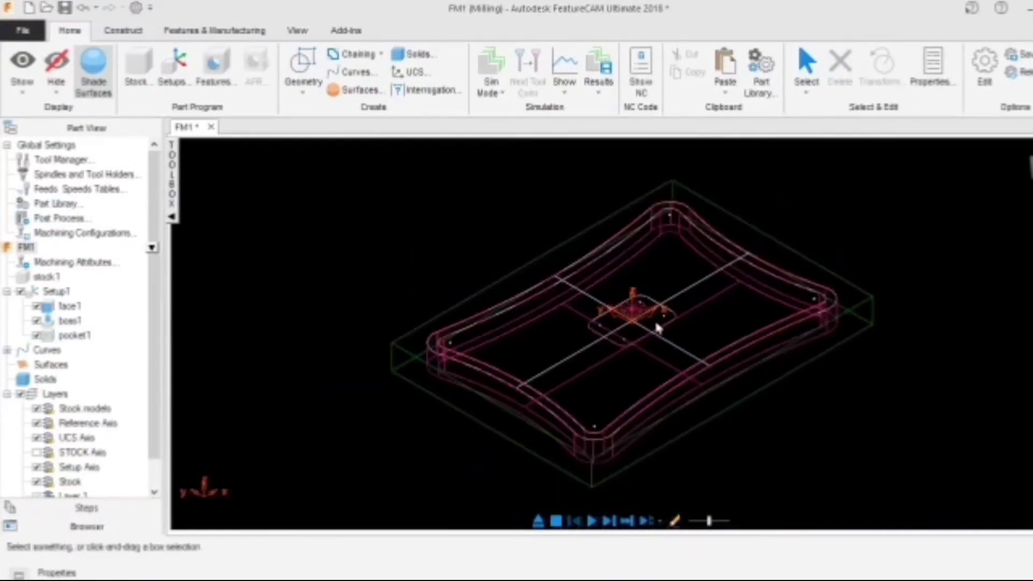
- Add curve3, the small rounded rectangle at the part's centre, as an island of pocket1 and apply the change
{"action": "right_click", "coordinate": [422, 203]}
{"action": "left_click", "coordinate": [544, 482]}
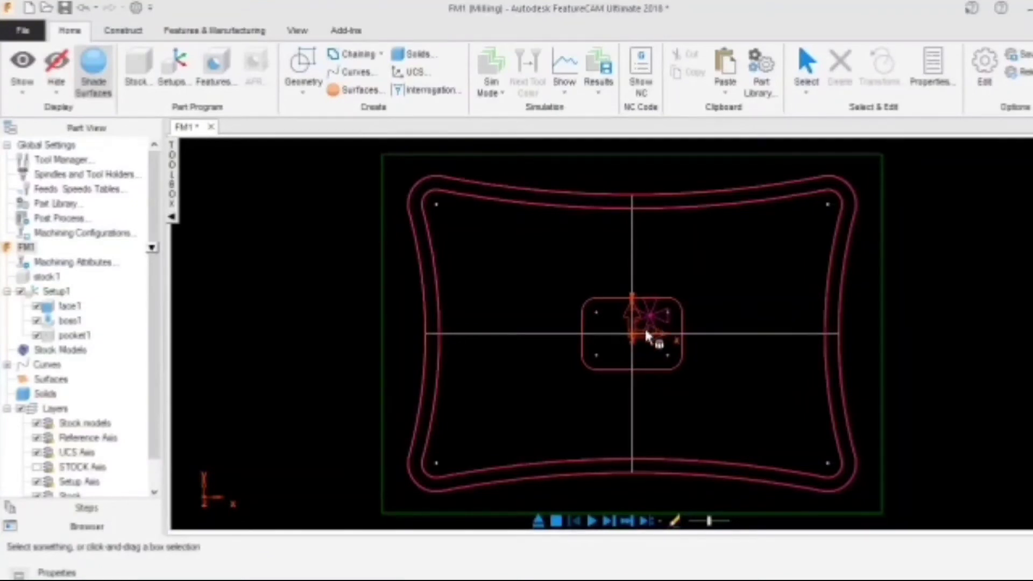
{"action": "left_click", "coordinate": [64, 337]}
{"action": "left_click", "coordinate": [61, 343]}
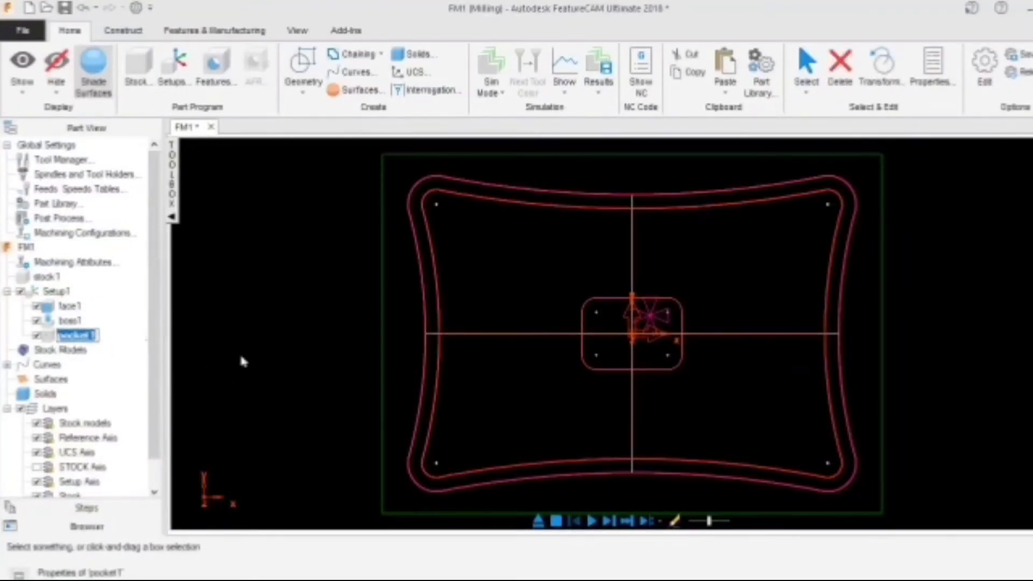
{"action": "right_click", "coordinate": [146, 333]}
{"action": "left_click", "coordinate": [214, 350]}
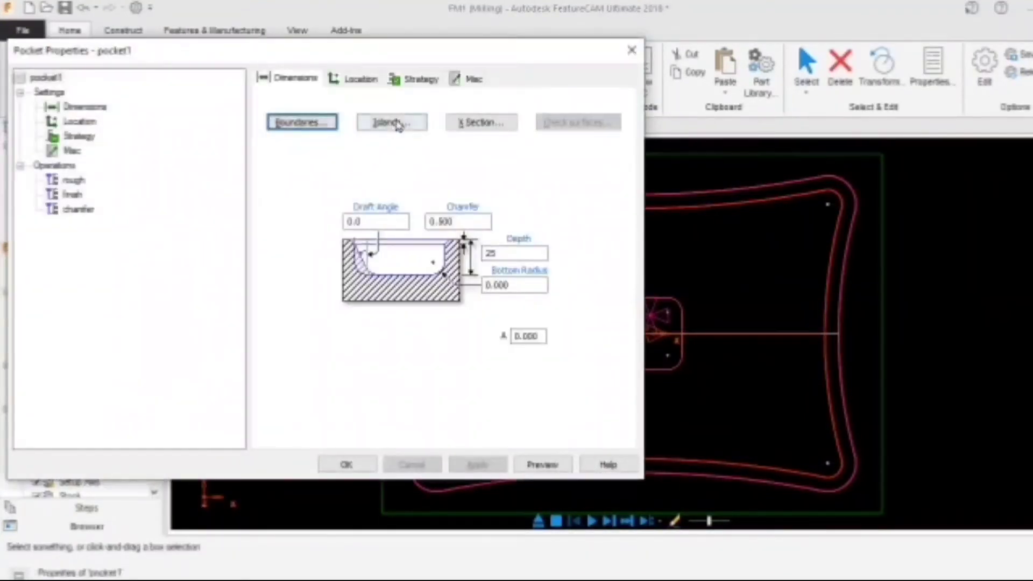
{"action": "left_click", "coordinate": [393, 123]}
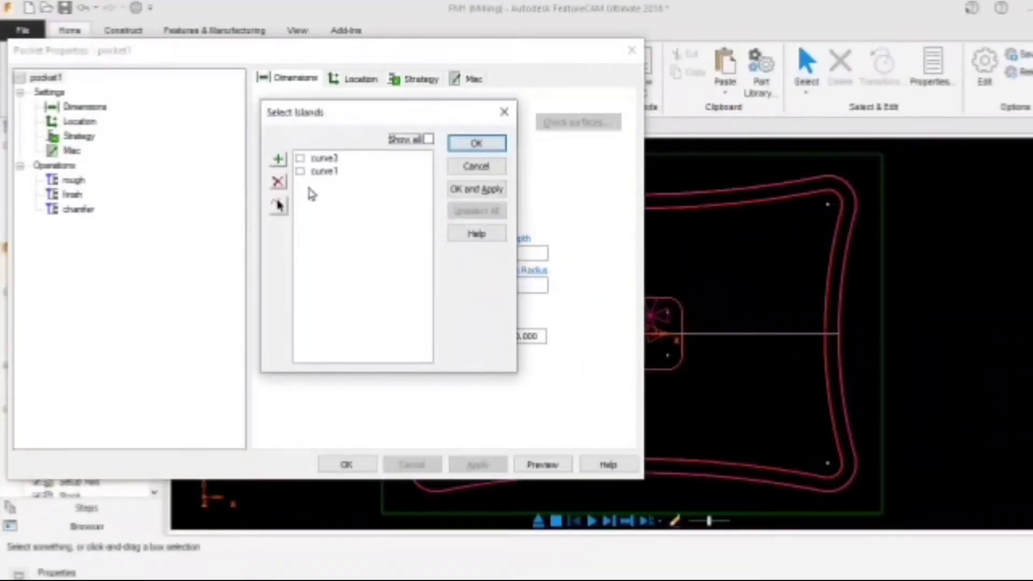
{"action": "left_click", "coordinate": [278, 205]}
{"action": "left_click", "coordinate": [631, 290]}
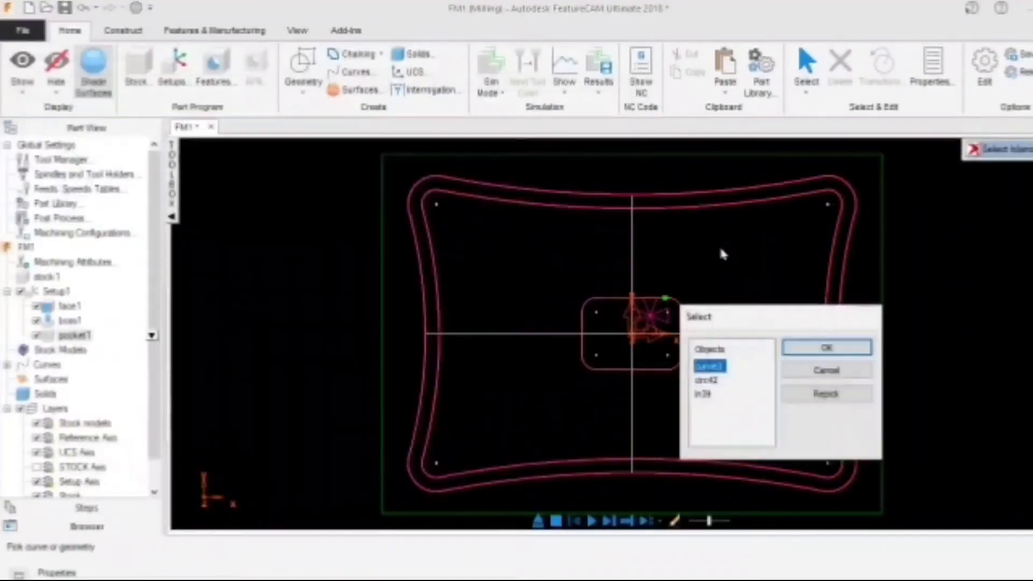
{"action": "left_click", "coordinate": [787, 347]}
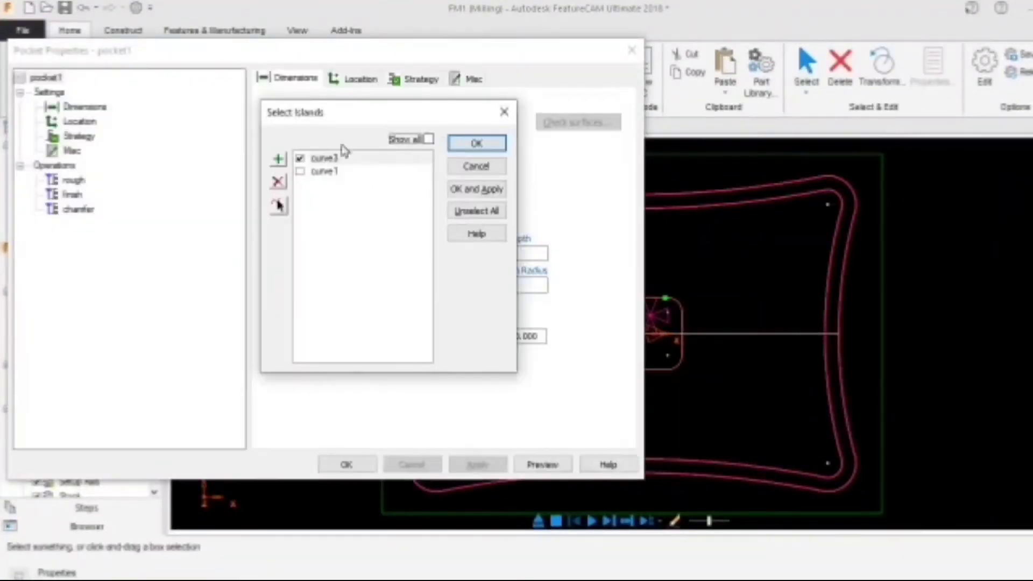
{"action": "left_click", "coordinate": [487, 190]}
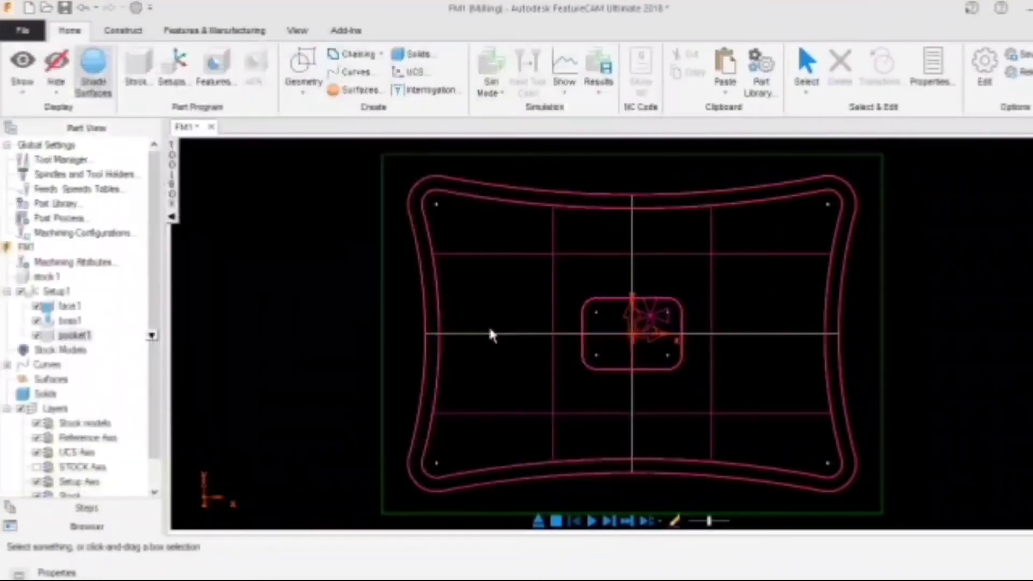
- Simulate the machining again in isometric view to check pocket1 with its central island
{"action": "right_click", "coordinate": [491, 335]}
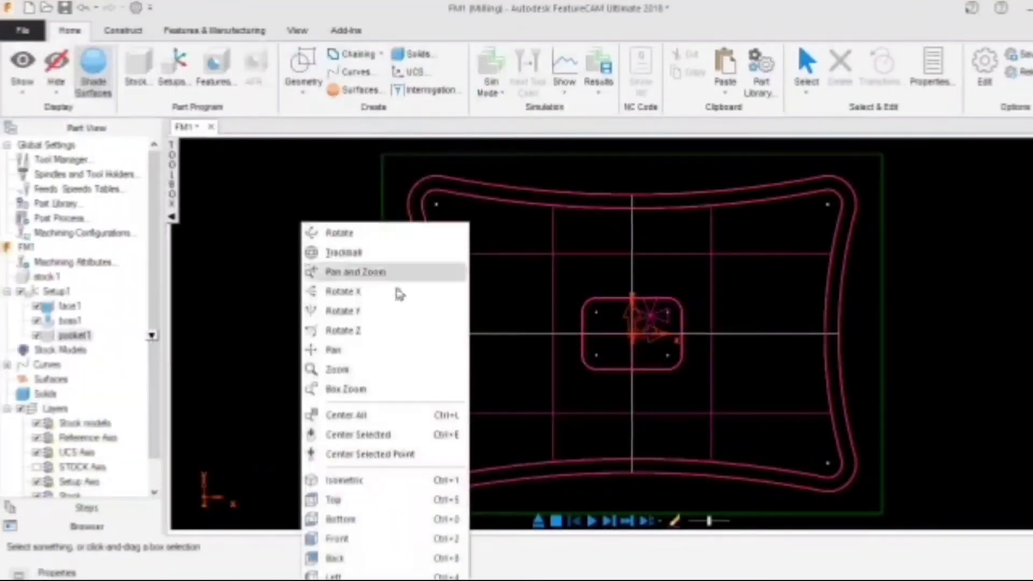
{"action": "left_click", "coordinate": [385, 473]}
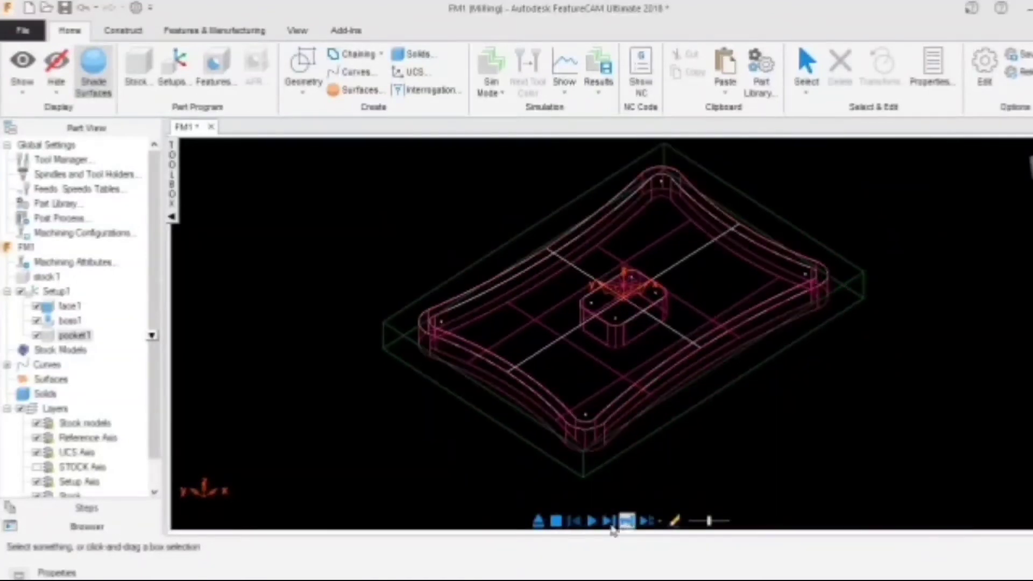
{"action": "left_click", "coordinate": [592, 521]}
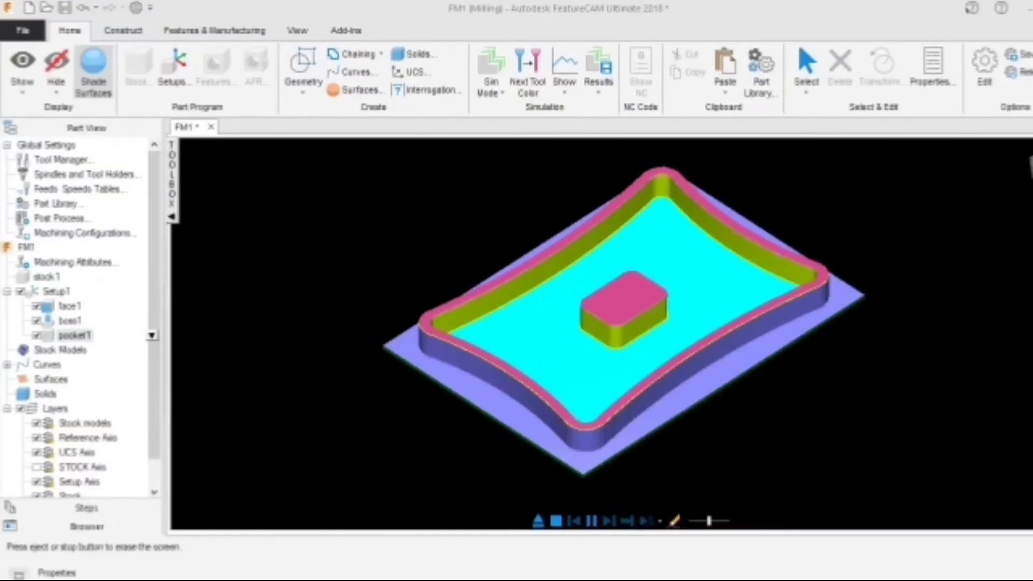
{"action": "mouse_move", "coordinate": [624, 323]}
{"action": "middle_mouse_down"}
{"action": "mouse_move", "coordinate": [624, 280]}
{"action": "mouse_move", "coordinate": [625, 328]}
{"action": "mouse_move", "coordinate": [662, 286]}
{"action": "mouse_move", "coordinate": [608, 296]}
{"action": "mouse_move", "coordinate": [635, 333]}
{"action": "middle_mouse_up"}
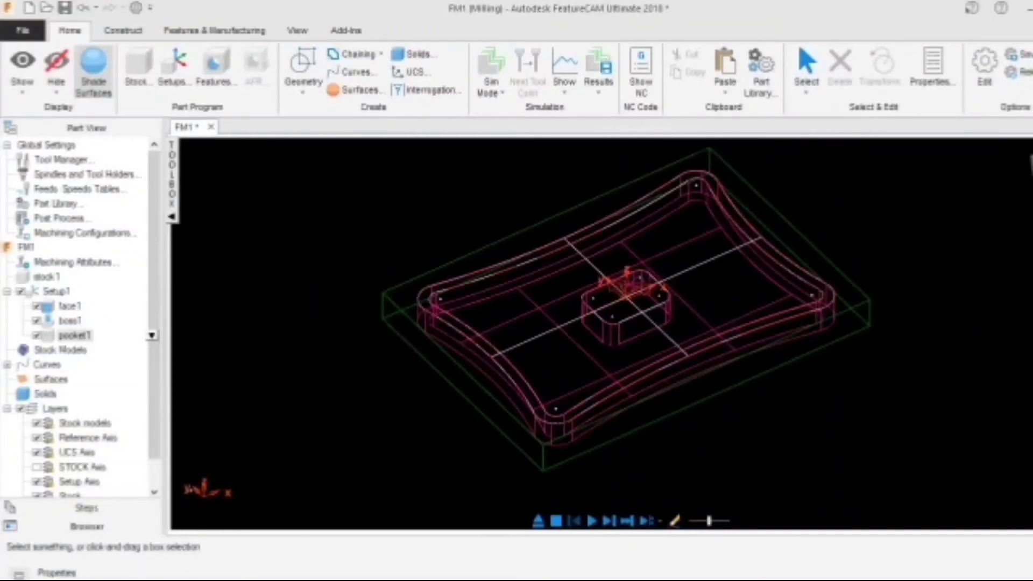
- Rerun the simulation from the isometric view and display the NC code generated for Setup1
{"action": "right_click", "coordinate": [447, 185]}
{"action": "left_click", "coordinate": [544, 467]}
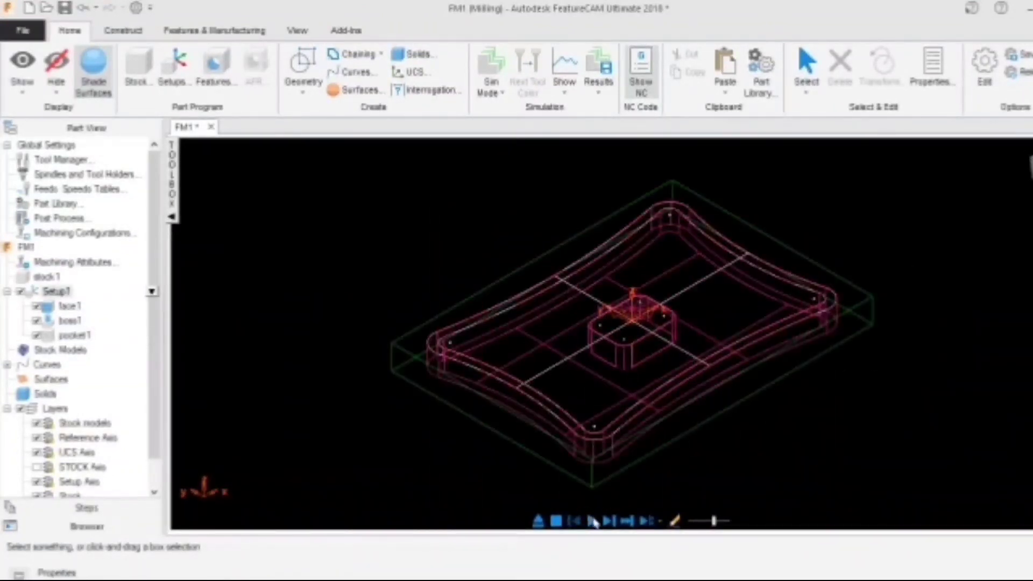
{"action": "left_click", "coordinate": [593, 521]}
{"action": "key", "text": "Return"}
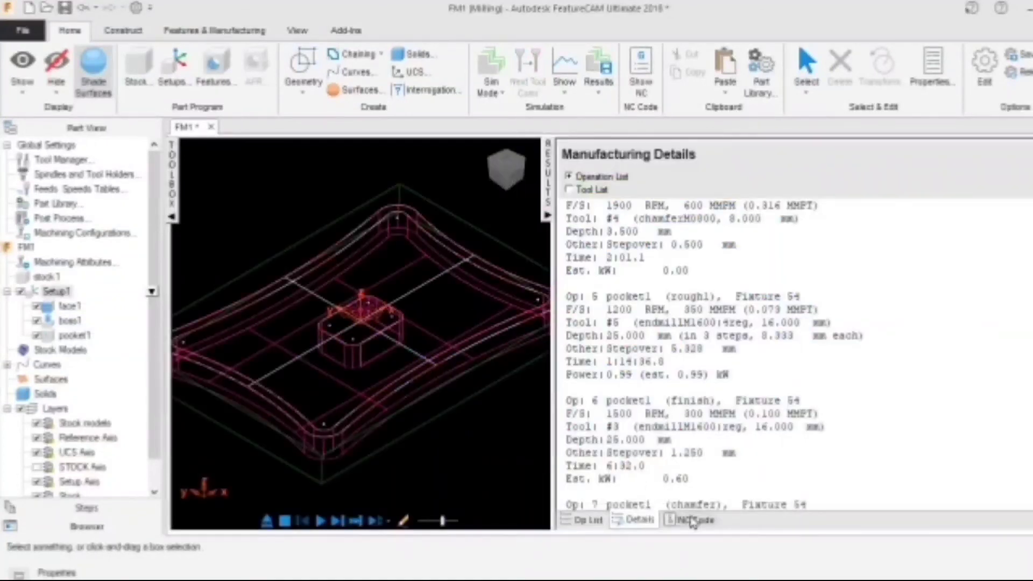
{"action": "left_click", "coordinate": [693, 520]}
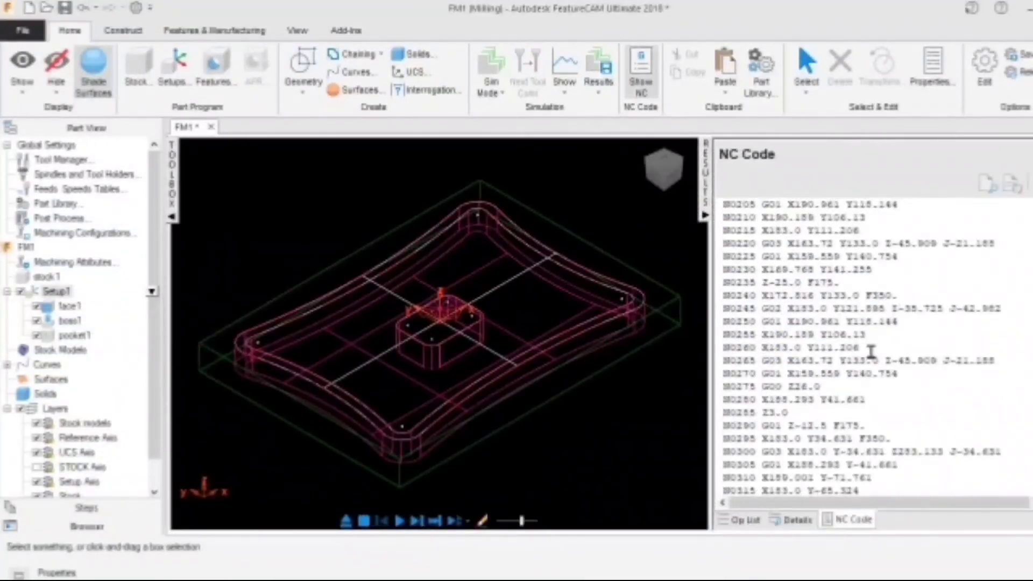
- Examine the NC code from the program header through the face1 finish and the boss1 rough, finish and chamfer operations
{"action": "scroll", "coordinate": [871, 352], "scroll_direction": "up", "scroll_amount": 14}
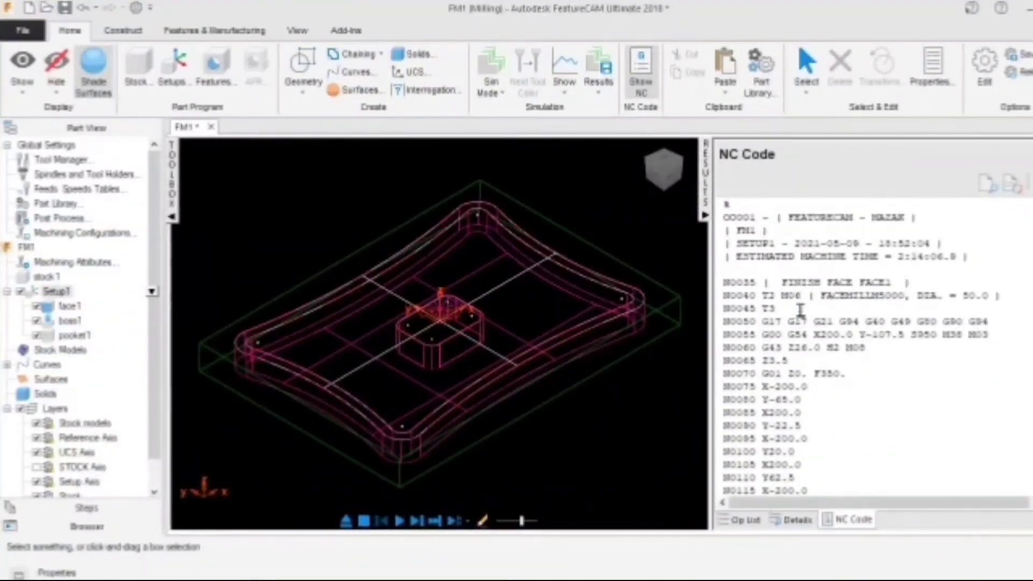
{"action": "scroll", "coordinate": [800, 310], "scroll_direction": "down", "scroll_amount": 7}
{"action": "left_click_drag", "start_coordinate": [909, 319], "coordinate": [929, 336]}
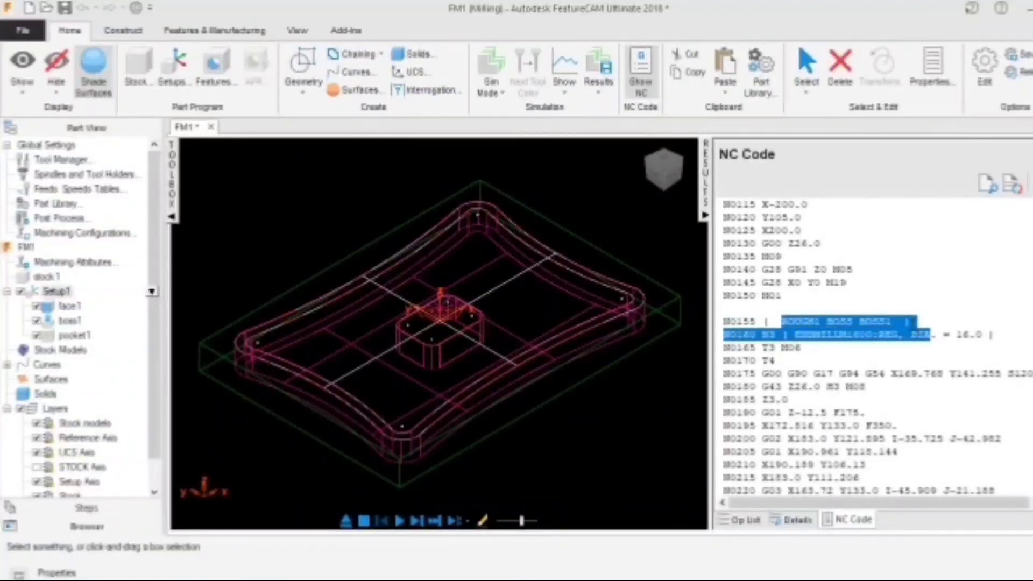
{"action": "scroll", "coordinate": [824, 423], "scroll_direction": "down", "scroll_amount": 14}
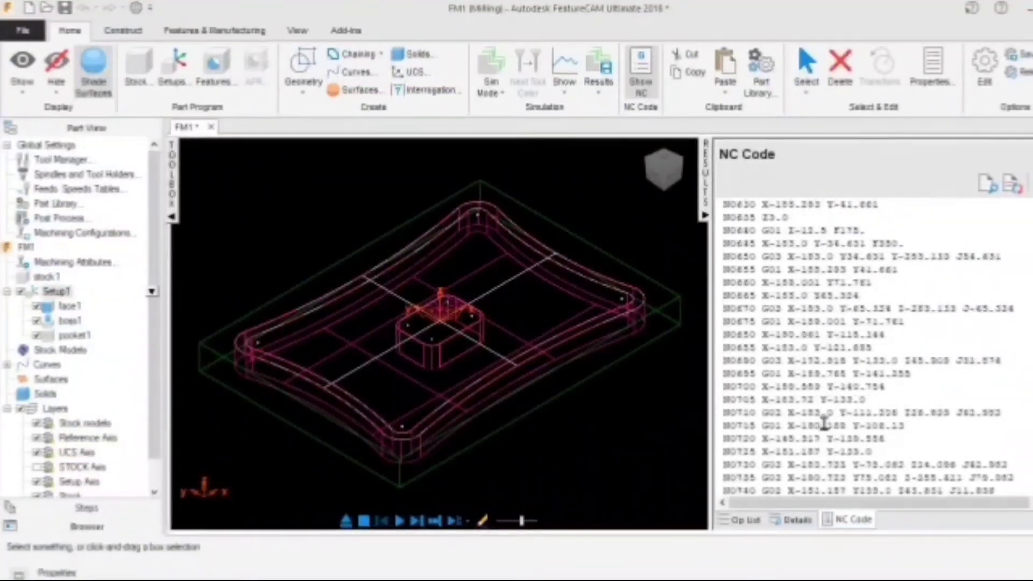
{"action": "scroll", "coordinate": [823, 424], "scroll_direction": "down", "scroll_amount": 20}
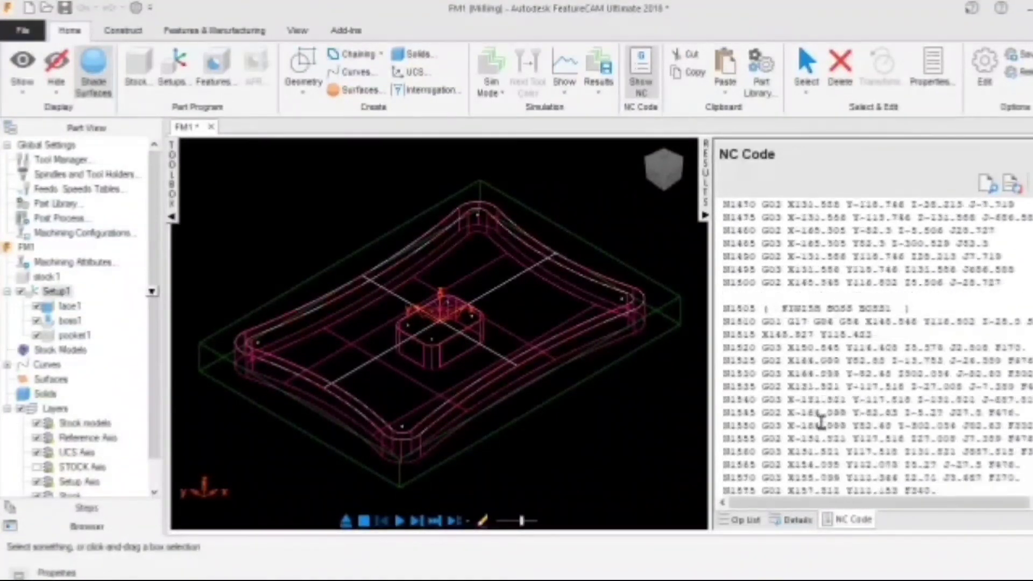
{"action": "scroll", "coordinate": [822, 423], "scroll_direction": "up", "scroll_amount": 3}
{"action": "scroll", "coordinate": [855, 412], "scroll_direction": "down", "scroll_amount": 6}
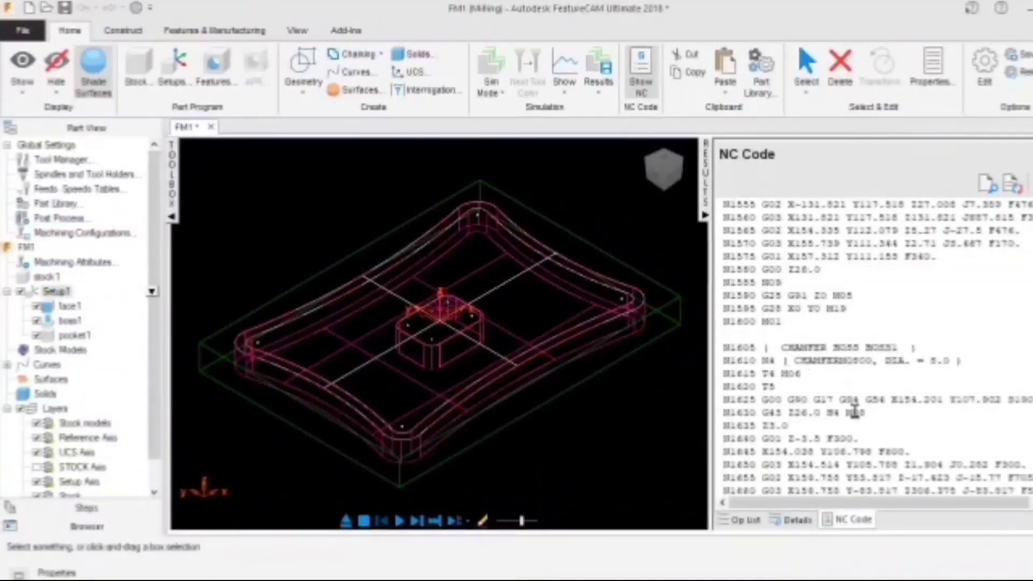
{"action": "left_click", "coordinate": [784, 349]}
{"action": "scroll", "coordinate": [915, 353], "scroll_direction": "down", "scroll_amount": 10}
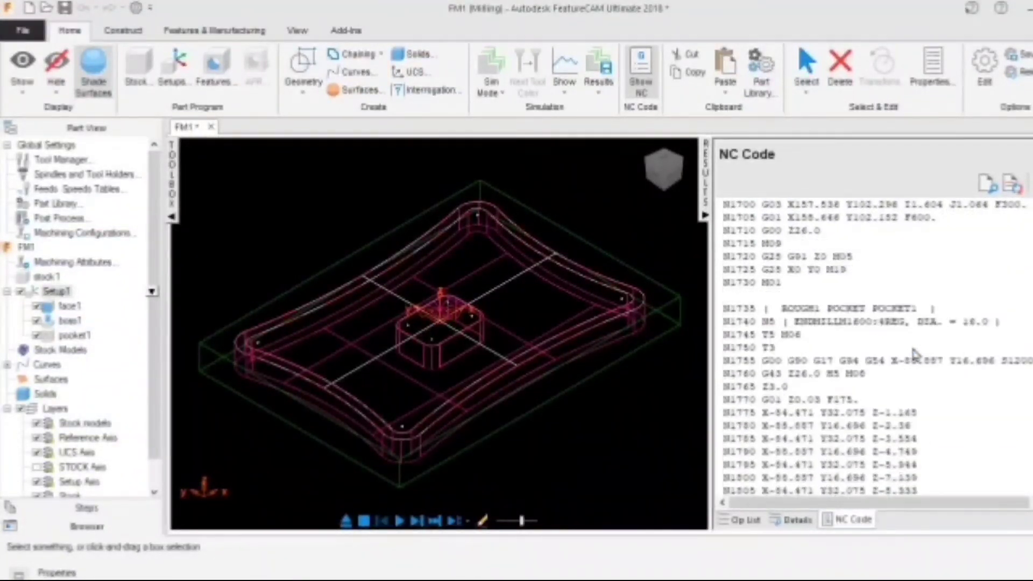
- Examine the NC code of the pocket1 rough, finish and chamfer operations through the program end, and hide the results
{"action": "scroll", "coordinate": [888, 320], "scroll_direction": "down", "scroll_amount": 20}
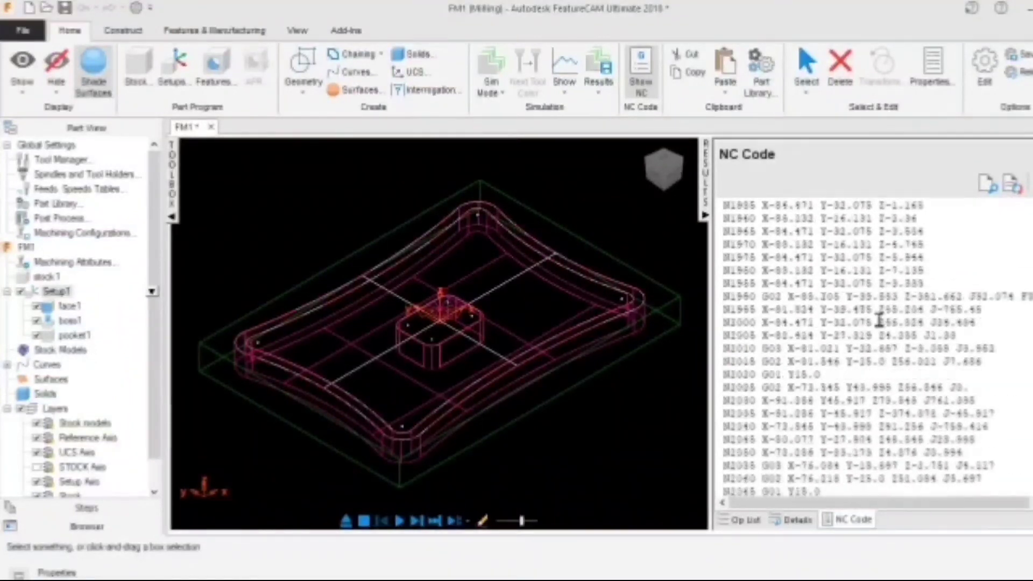
{"action": "scroll", "coordinate": [878, 322], "scroll_direction": "down", "scroll_amount": 20}
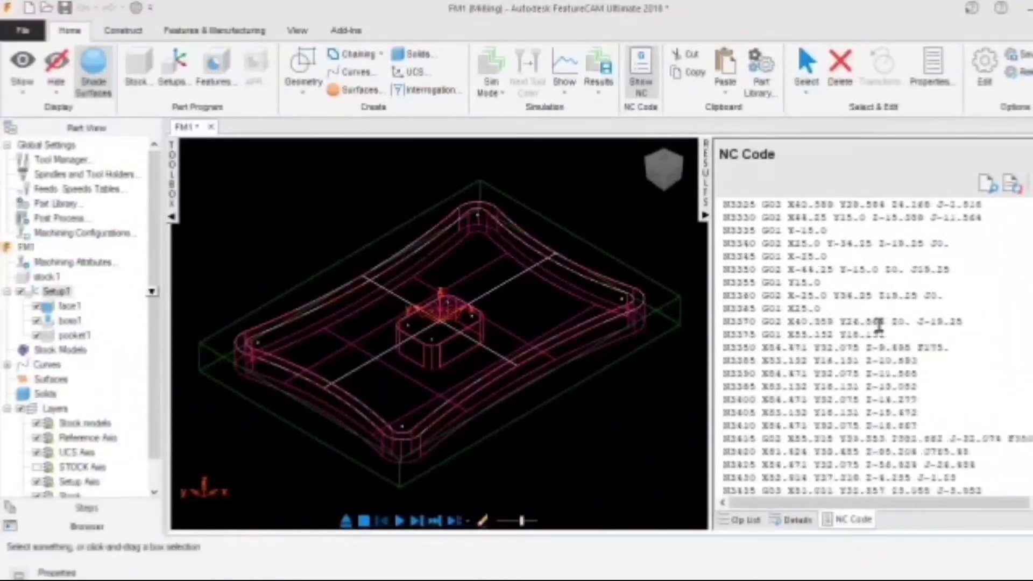
{"action": "scroll", "coordinate": [879, 325], "scroll_direction": "down", "scroll_amount": 20}
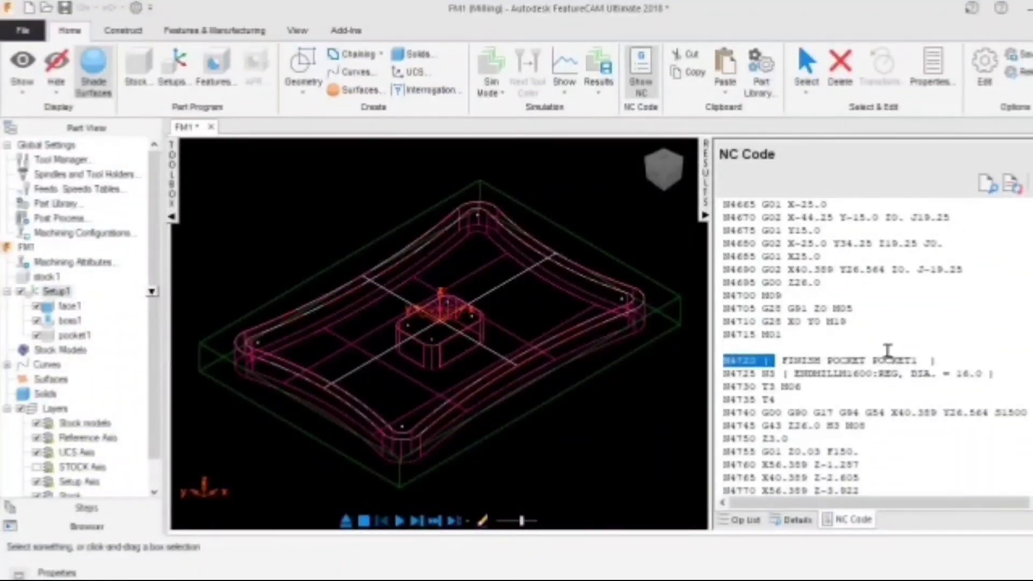
{"action": "left_click_drag", "start_coordinate": [887, 351], "coordinate": [936, 360]}
{"action": "scroll", "coordinate": [933, 367], "scroll_direction": "down", "scroll_amount": 15}
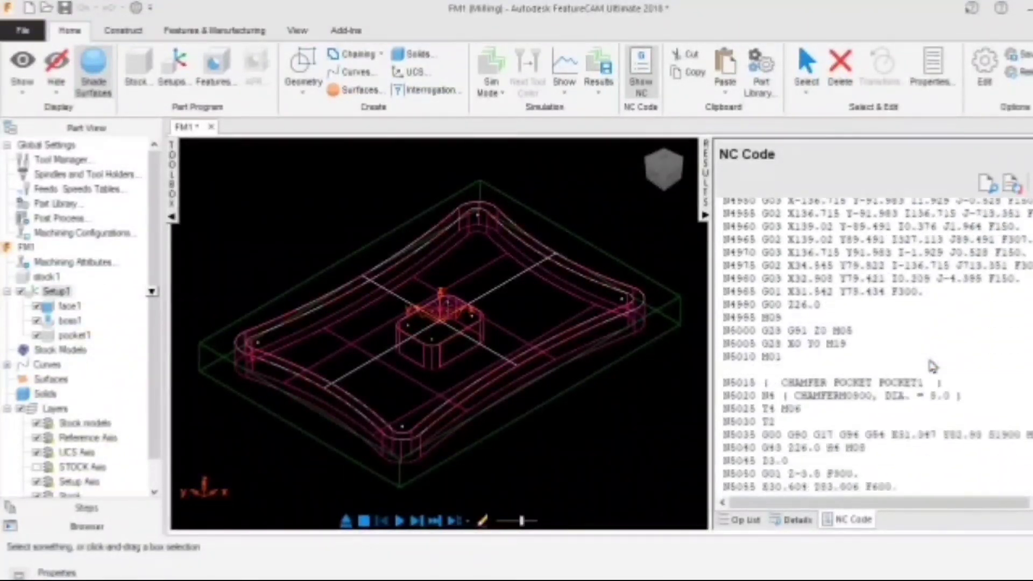
{"action": "scroll", "coordinate": [932, 366], "scroll_direction": "down", "scroll_amount": 3}
{"action": "scroll", "coordinate": [920, 306], "scroll_direction": "down", "scroll_amount": 9}
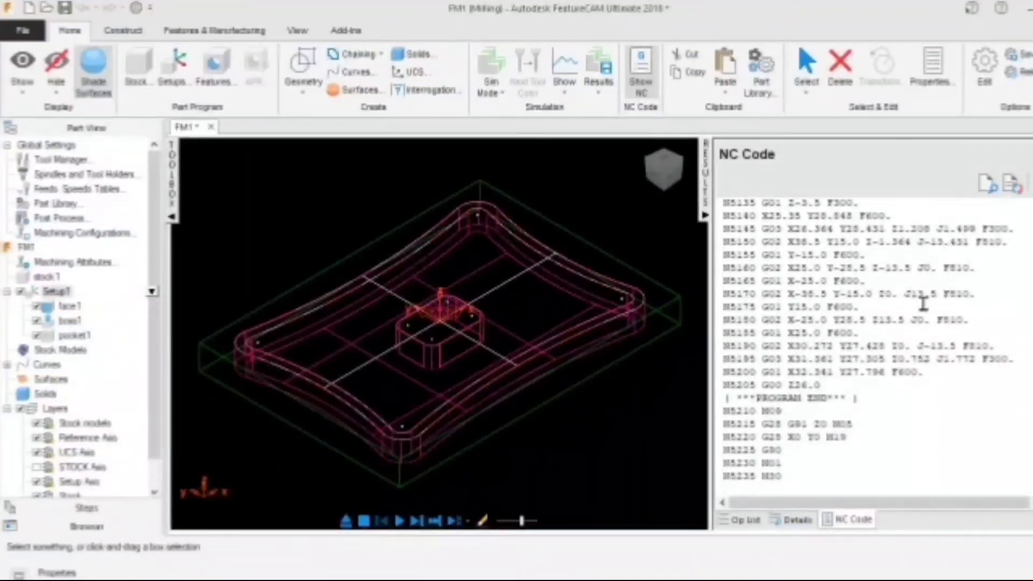
{"action": "scroll", "coordinate": [766, 361], "scroll_direction": "up", "scroll_amount": 9}
{"action": "left_click", "coordinate": [705, 215]}
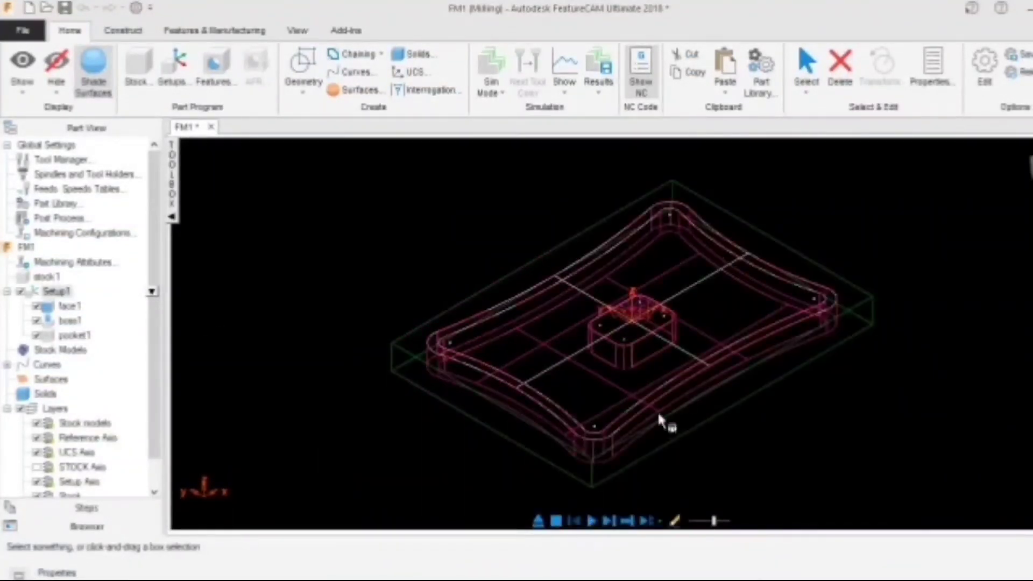